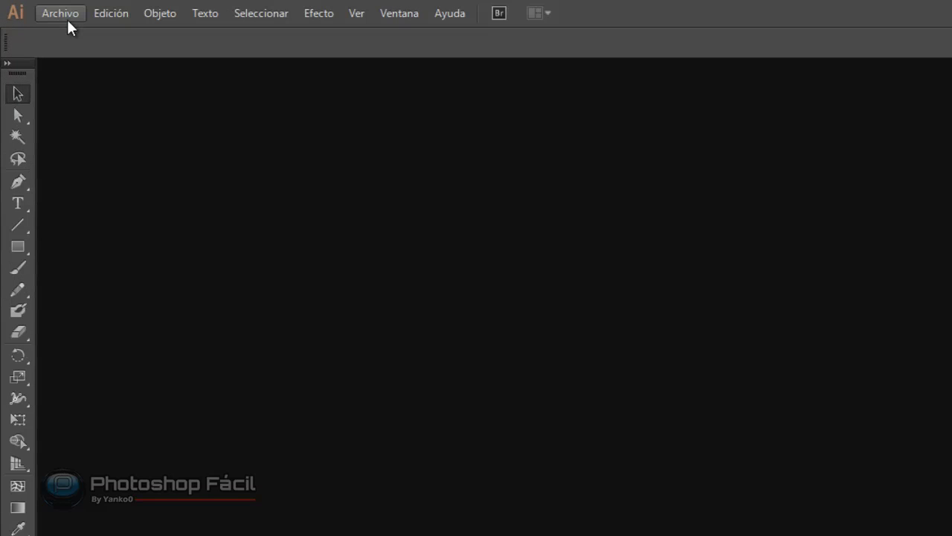
# Open the Archivo menu in the menu bar with no document open
pyautogui.click(33, 8)
# Create a new Web-profile RGB document with an 800 x 600 px artboard
pyautogui.click(78, 34)
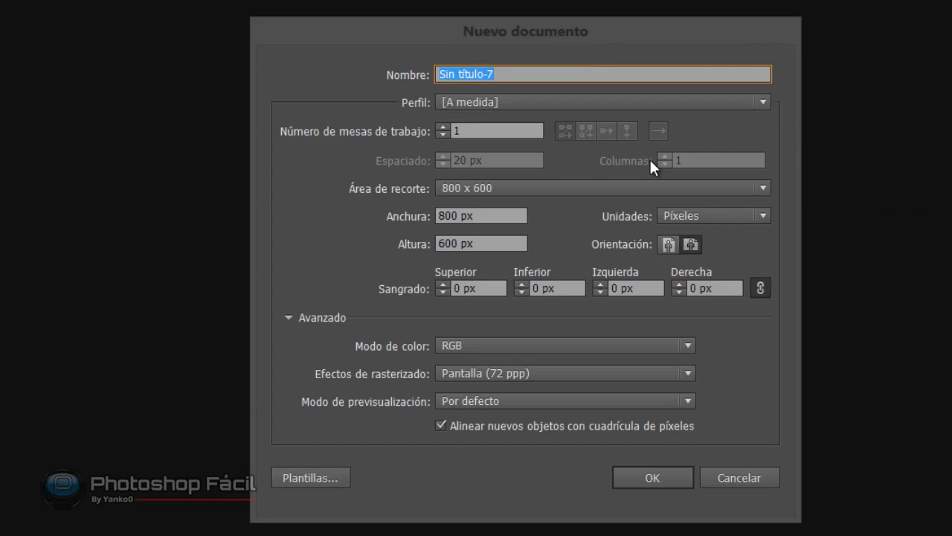
pyautogui.click(598, 102)
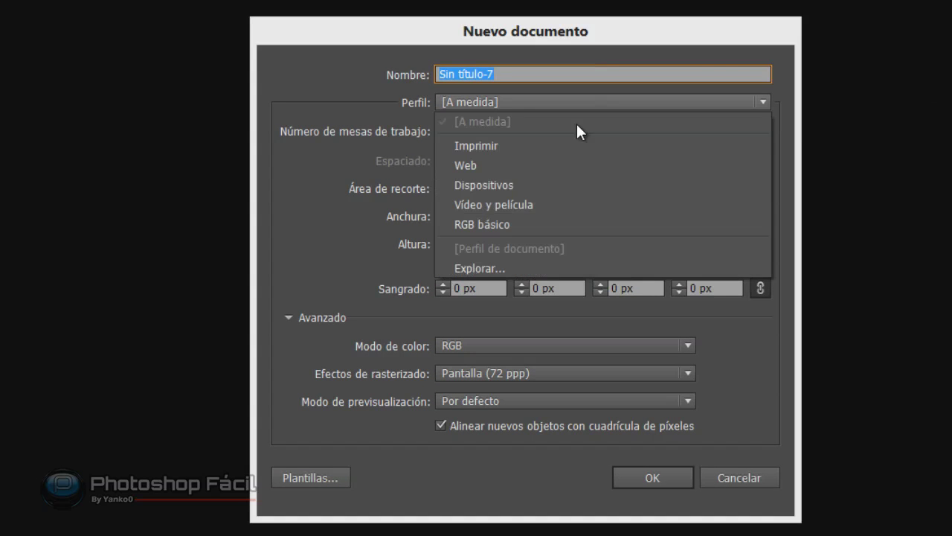
pyautogui.click(513, 164)
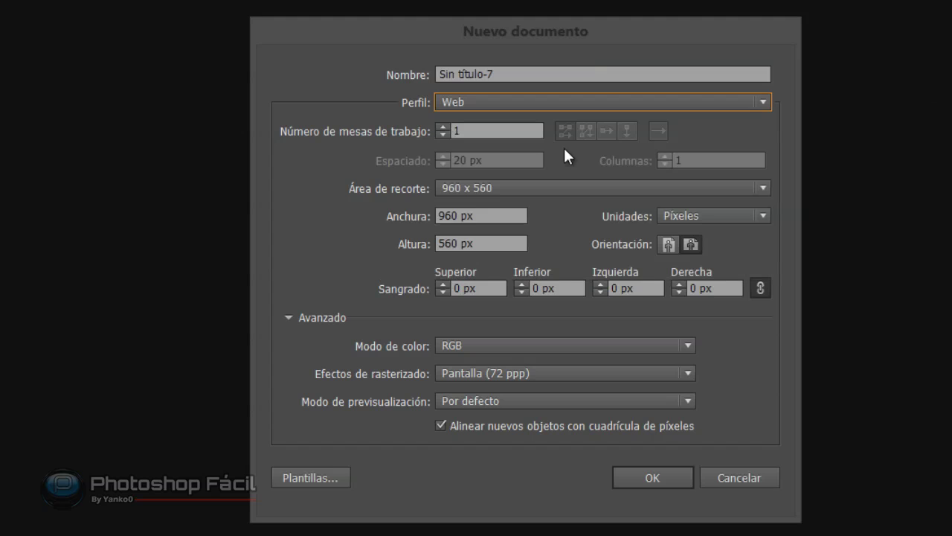
pyautogui.click(515, 185)
pyautogui.click(512, 250)
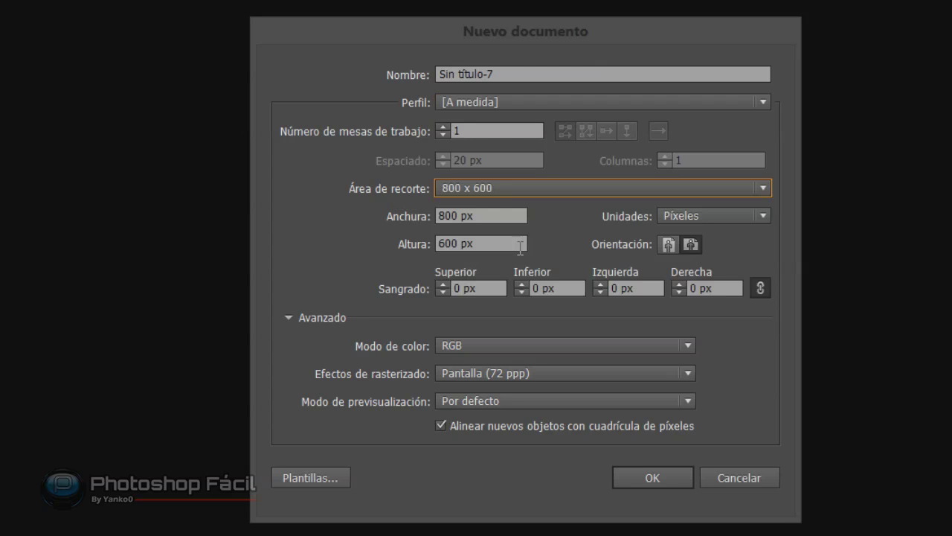
pyautogui.click(692, 244)
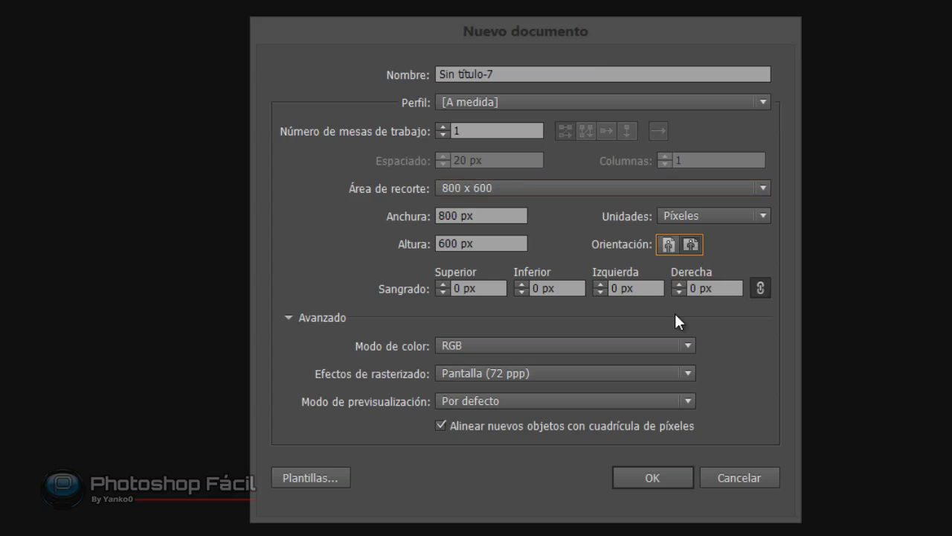
pyautogui.click(651, 471)
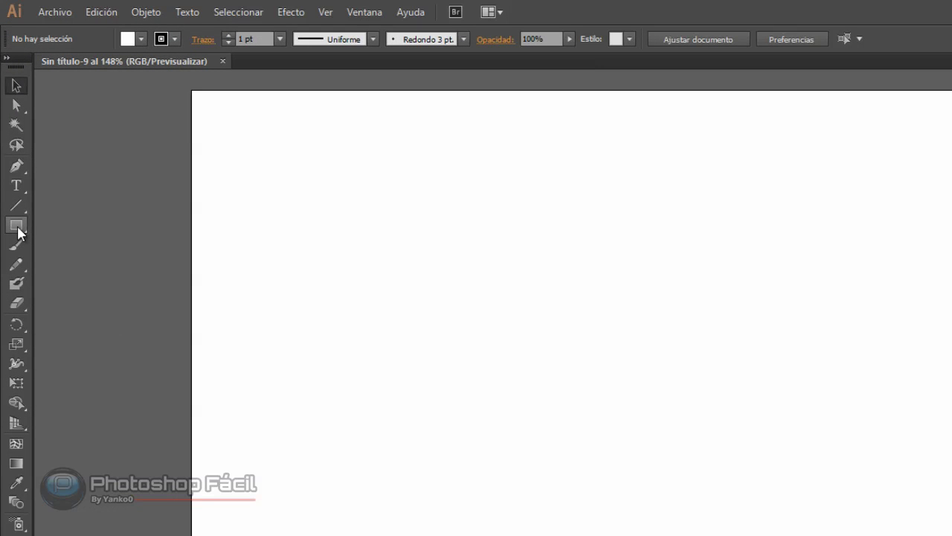
# Tear off the shape tools flyout onto the workspace and choose the Polygon tool
pyautogui.click(18, 233)
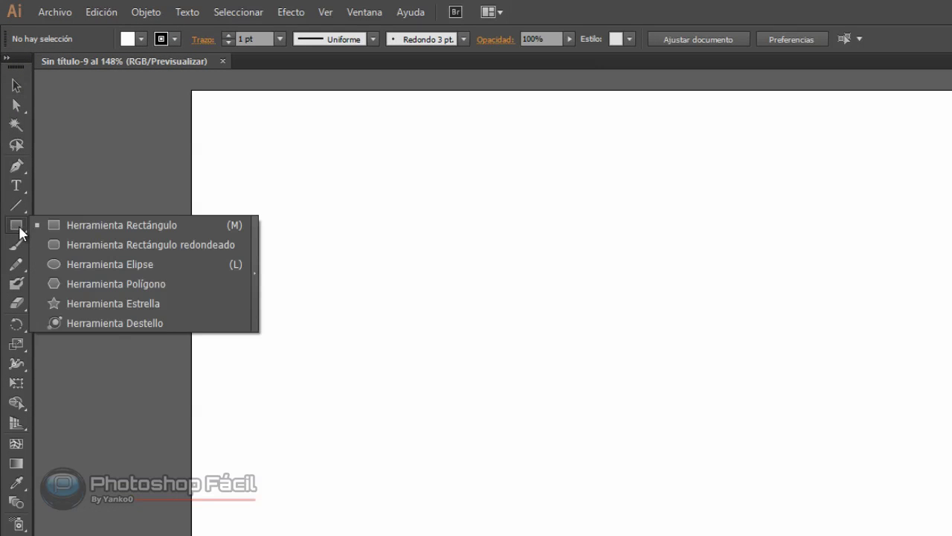
pyautogui.click(256, 285)
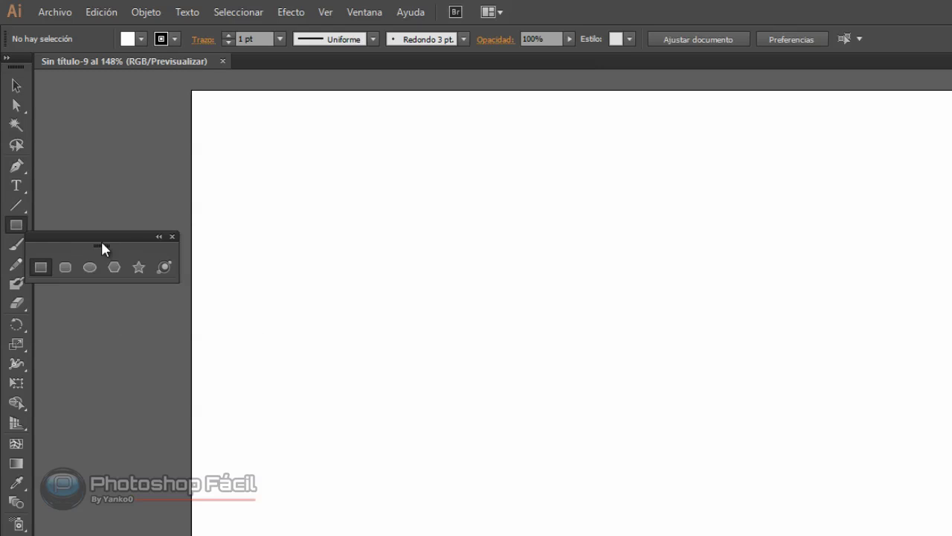
pyautogui.moveTo(95, 241); pyautogui.dragTo(595, 120)
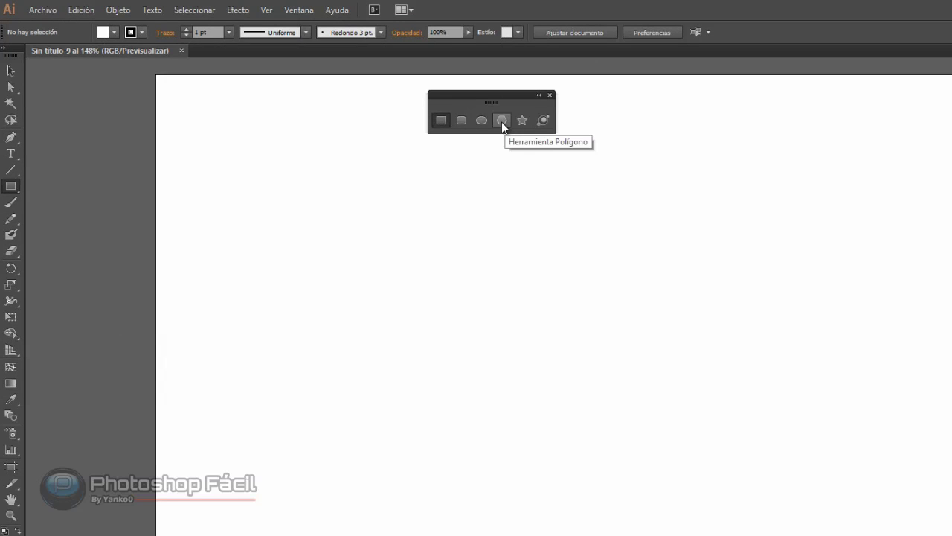
pyautogui.click(501, 119)
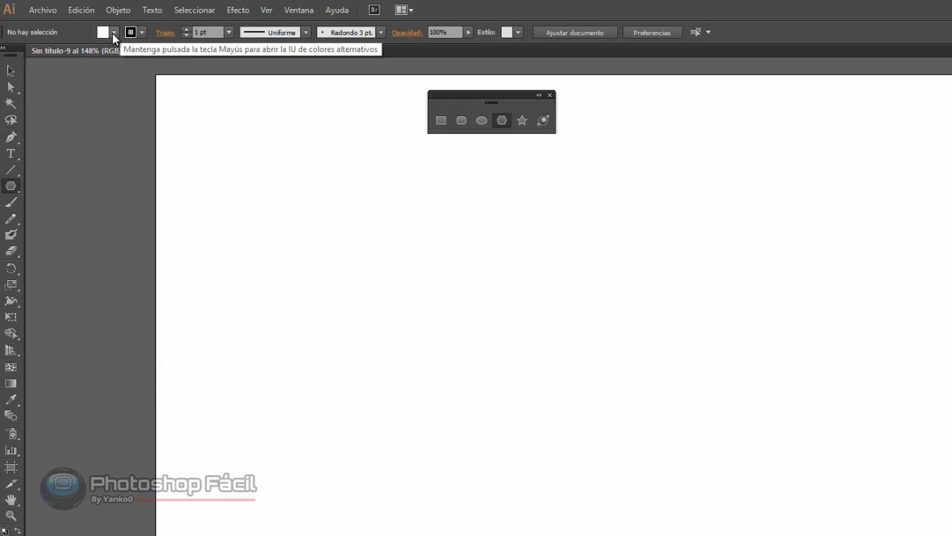
# Set the fill to blue and the stroke to white at 2 pt
pyautogui.click(113, 32)
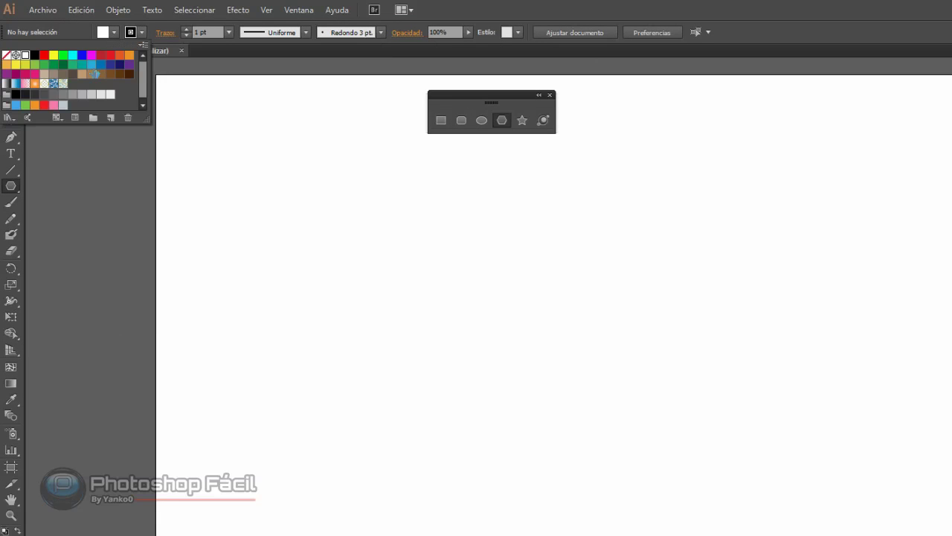
pyautogui.click(92, 67)
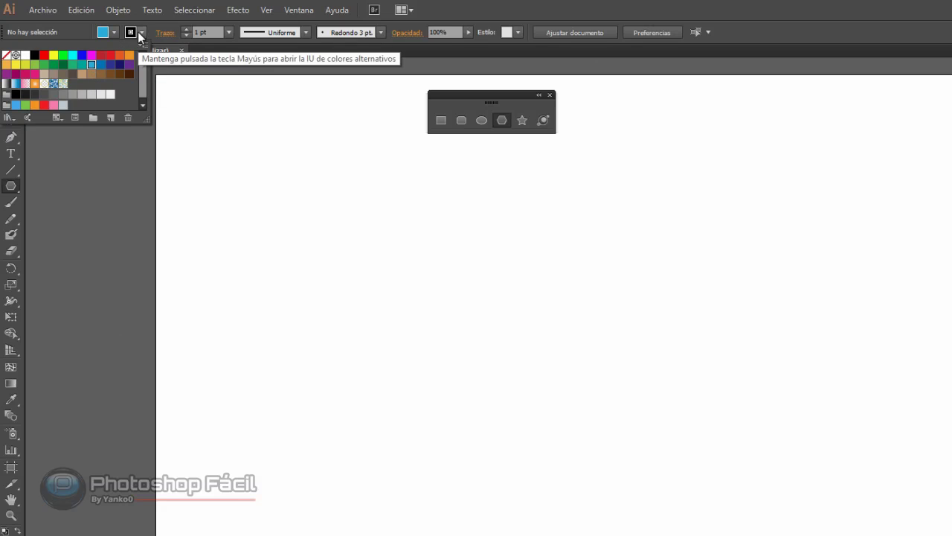
pyautogui.click(141, 33)
pyautogui.click(141, 33)
pyautogui.click(26, 55)
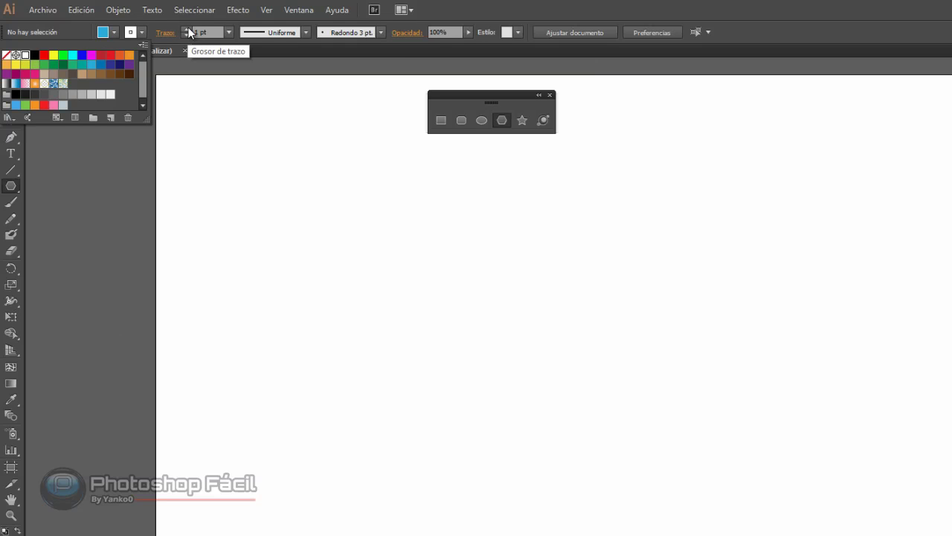
pyautogui.click(187, 28)
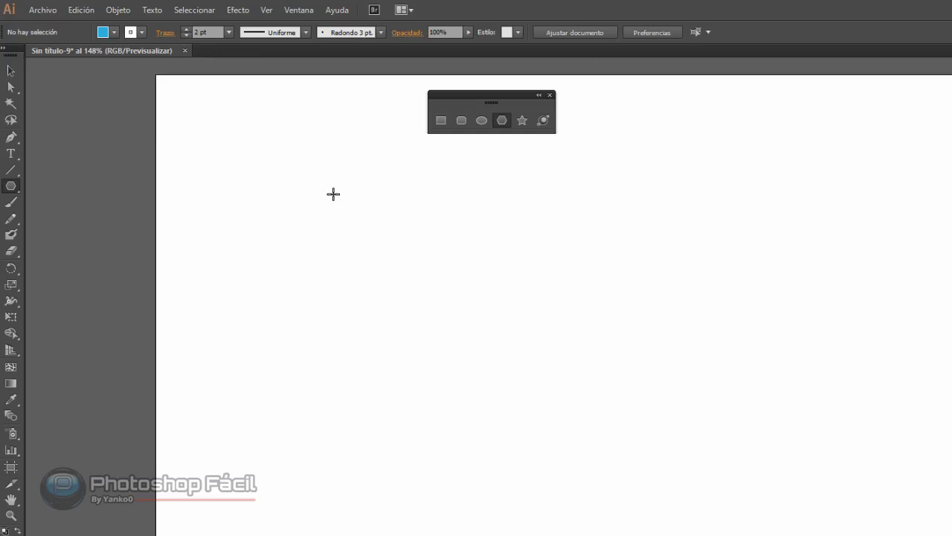
# Create a six-sided polygon with 40 px radius near the artboard's top-left
pyautogui.click(255, 161)
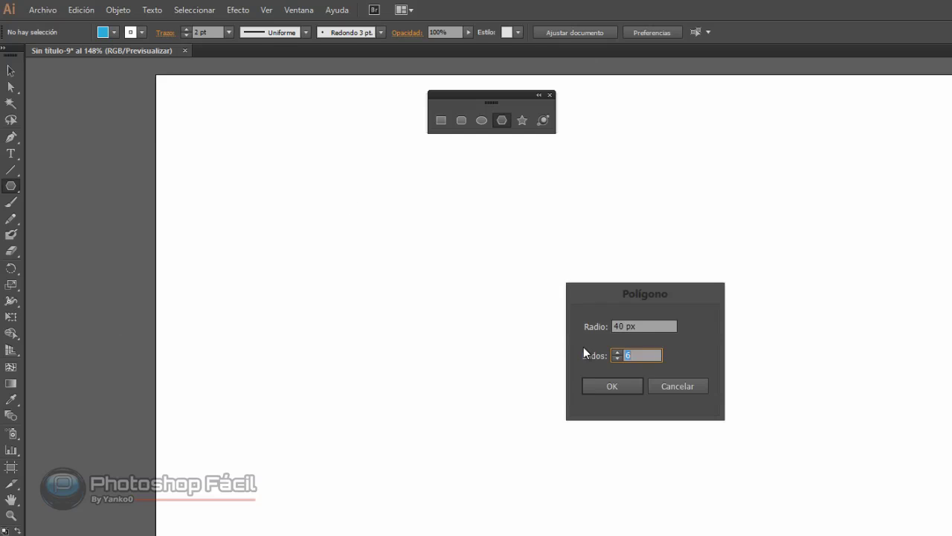
pyautogui.doubleClick(615, 325)
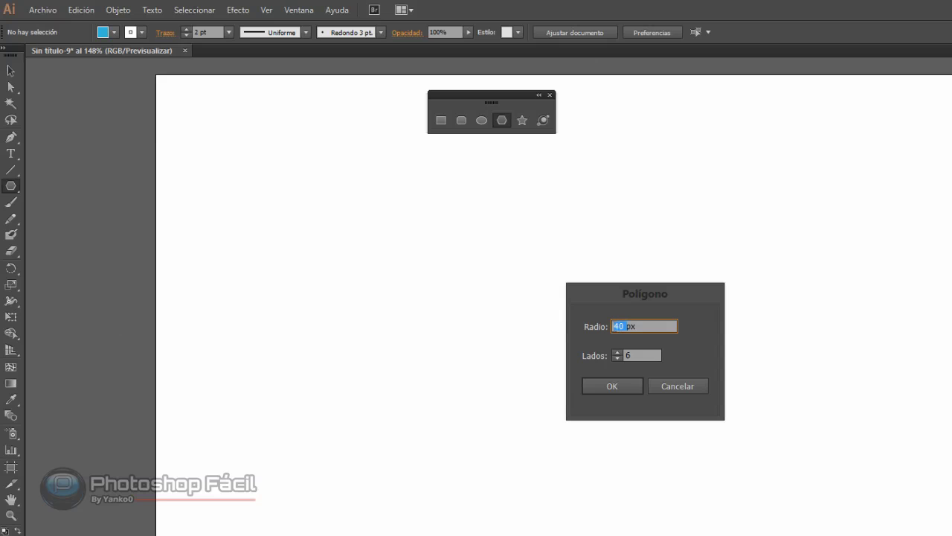
pyautogui.click(627, 356)
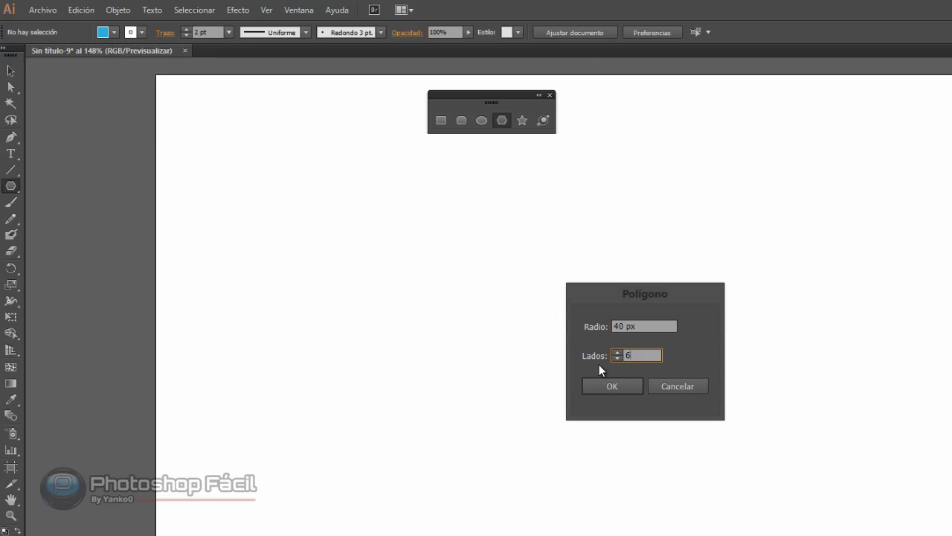
pyautogui.click(610, 389)
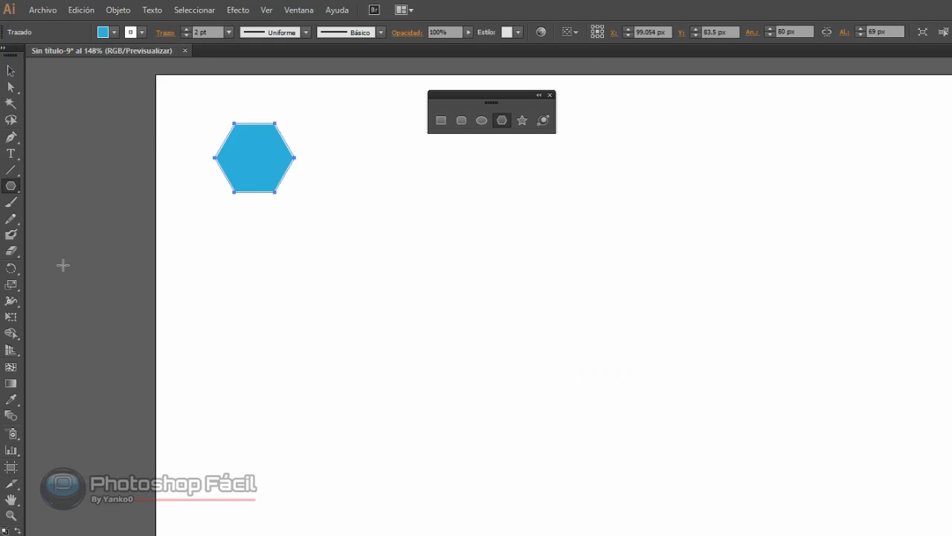
# Rotate the hexagon 90° so it stands point-up
pyautogui.doubleClick(12, 270)
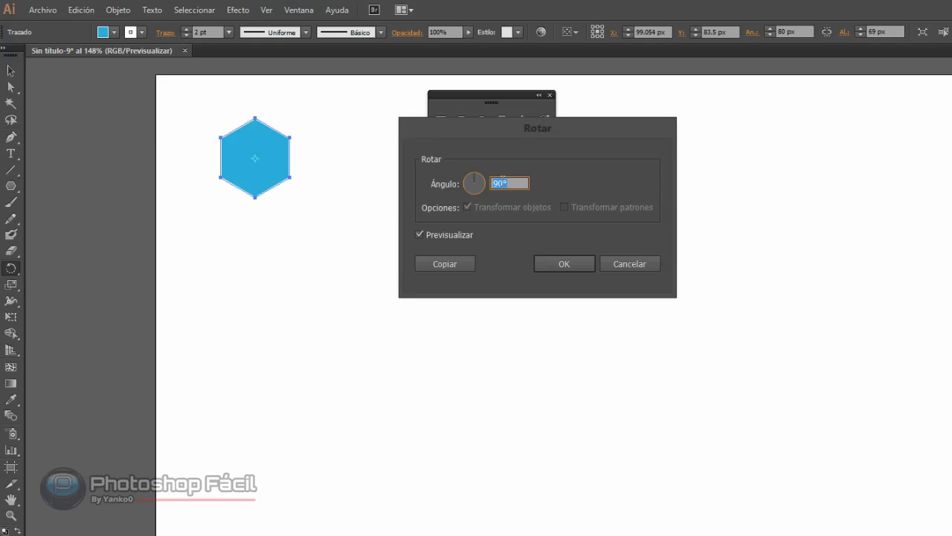
pyautogui.click(488, 186)
pyautogui.click(564, 264)
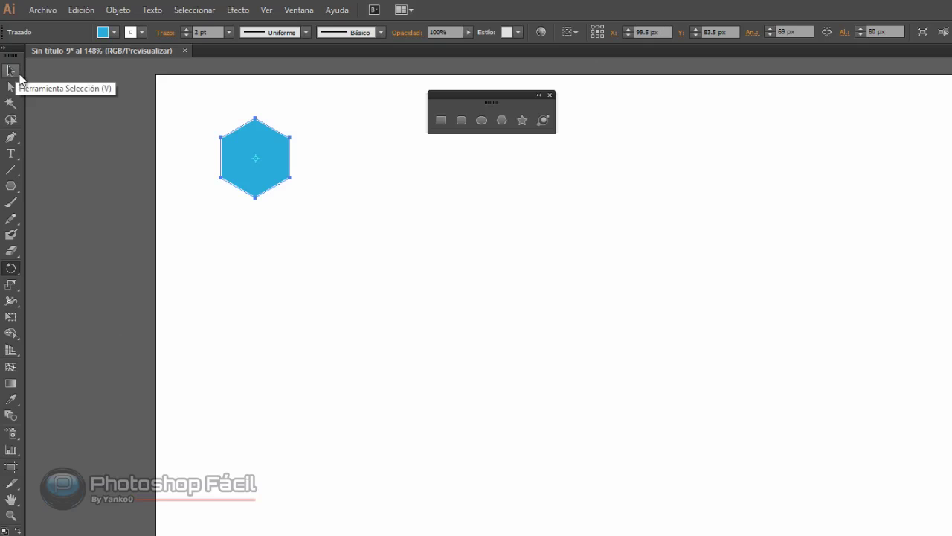
pyautogui.click(10, 71)
# Alt-drag a hexagon copy 69 px right and repeat with Ctrl+D into a row of ten
pyautogui.moveTo(268, 149); pyautogui.dragTo(237, 155)
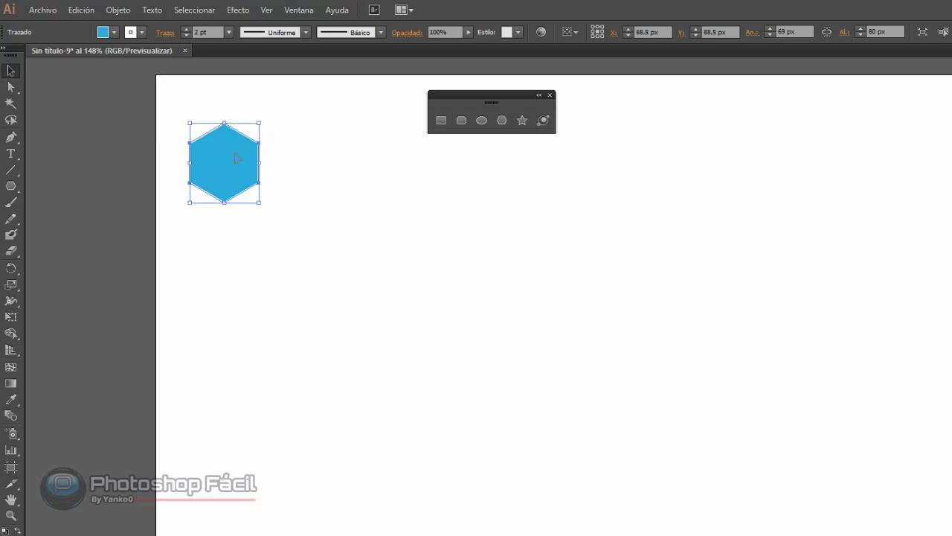
pyautogui.moveTo(227, 167); pyautogui.dragTo(284, 169)
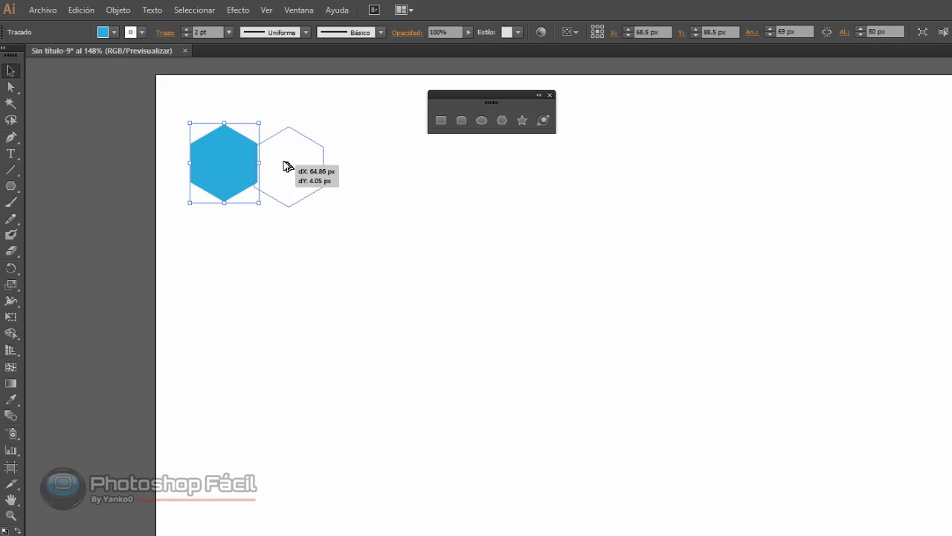
pyautogui.moveTo(284, 169); pyautogui.dragTo(292, 166)
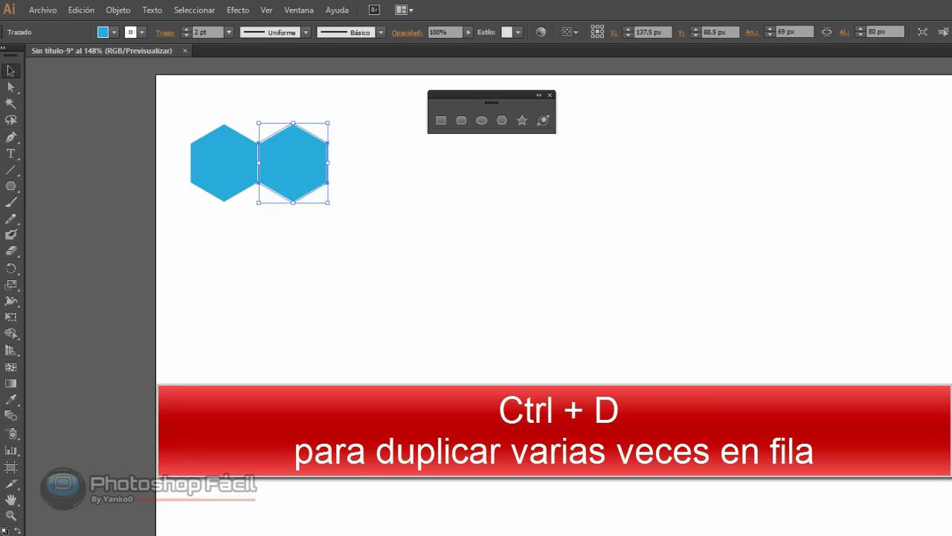
pyautogui.hotkey('ctrl', 'd')
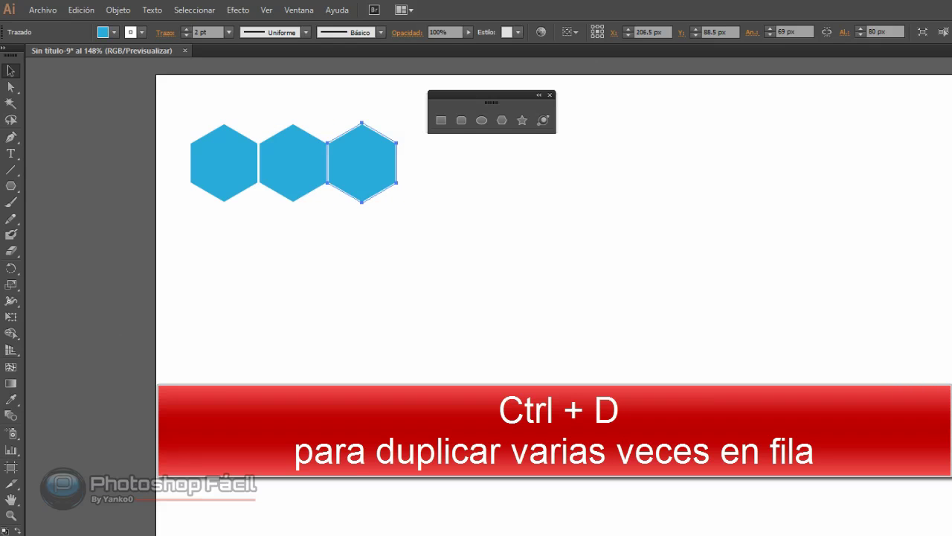
pyautogui.hotkey('ctrl', 'd')
pyautogui.hotkey('ctrl', 'd')
pyautogui.hotkey('ctrl', 'd')
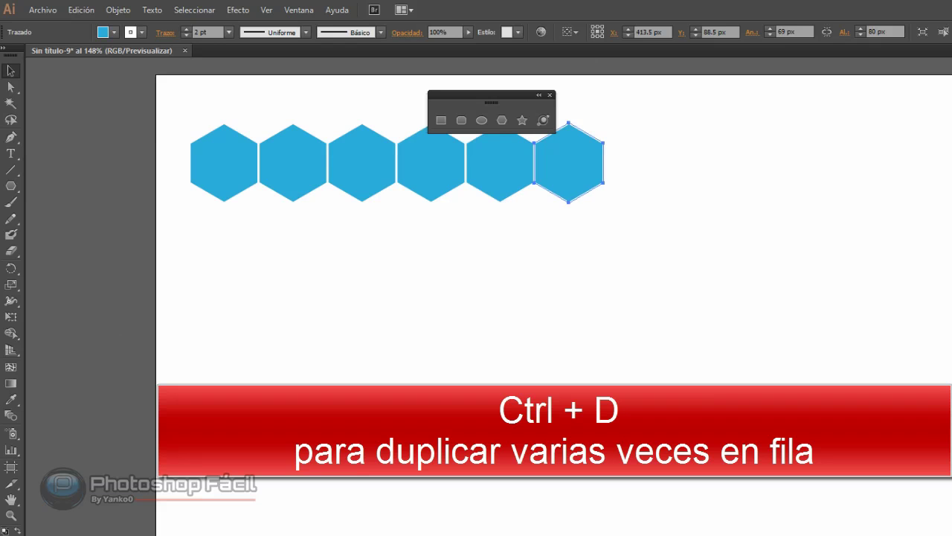
pyautogui.hotkey('ctrl', 'd')
pyautogui.hotkey('ctrl', 'd')
pyautogui.hotkey('ctrl', 'd')
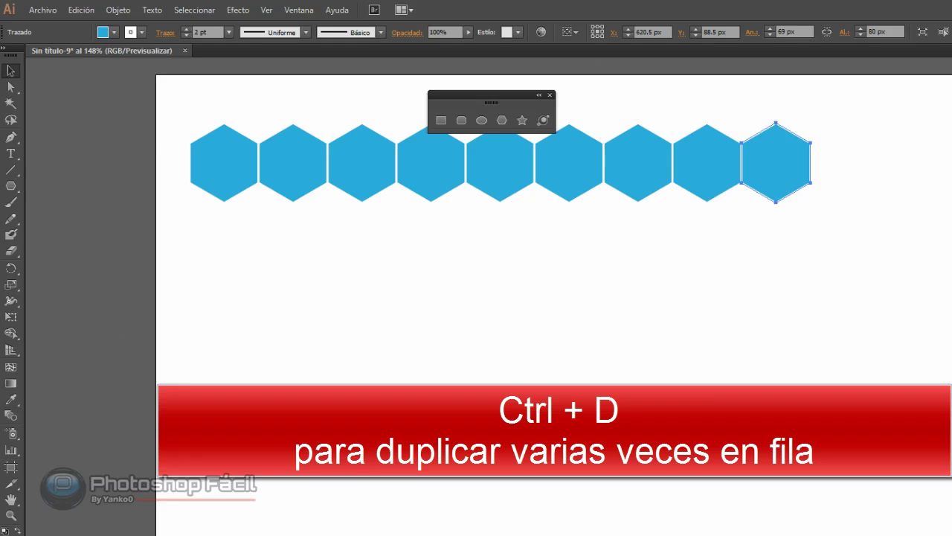
pyautogui.hotkey('ctrl', 'd')
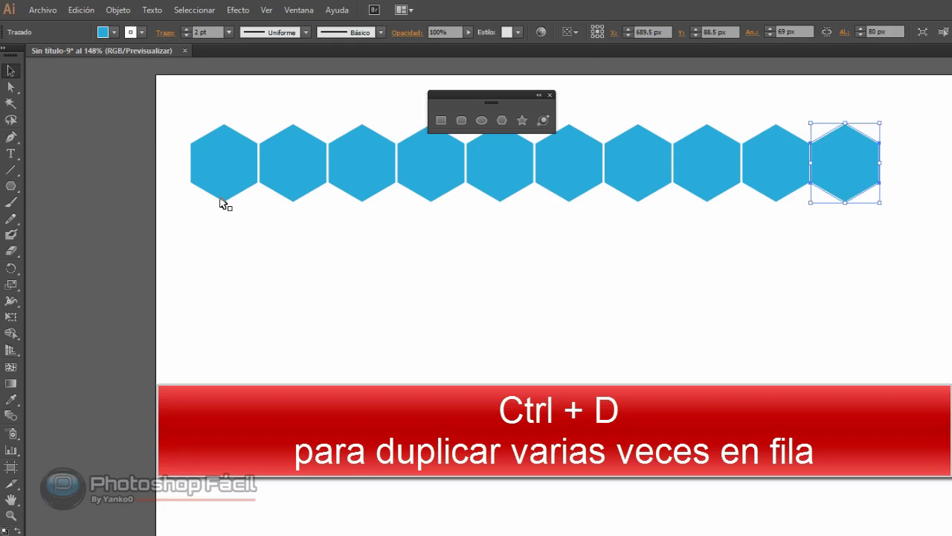
pyautogui.click(902, 247)
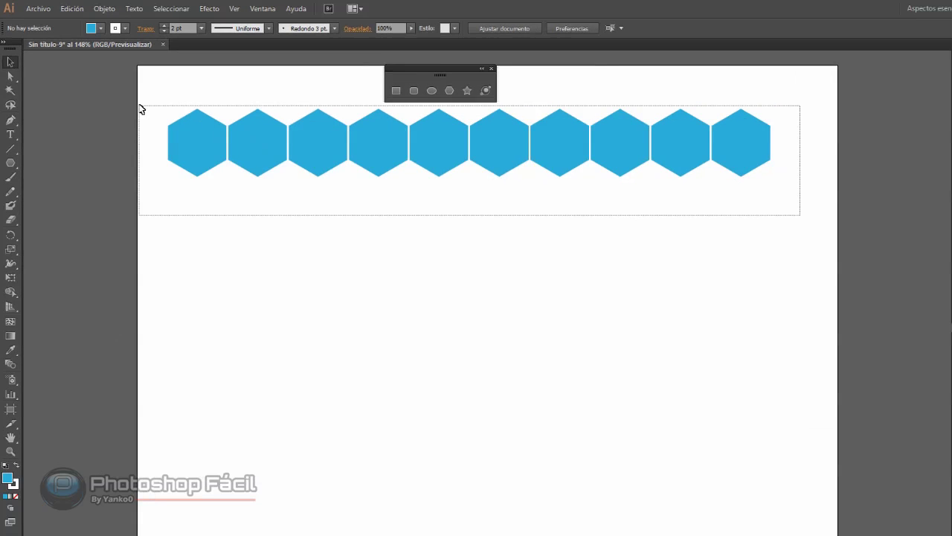
# Duplicate the hexagon rows downward, staggered half a hexagon, to build four interlocking rows
pyautogui.moveTo(255, 164); pyautogui.dragTo(122, 92)
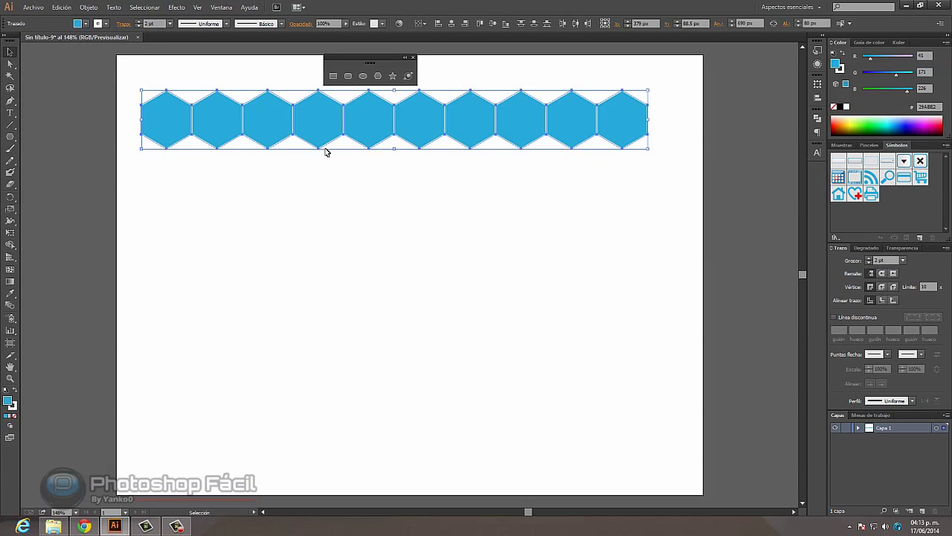
pyautogui.moveTo(468, 113)
pyautogui.mouseDown()
pyautogui.moveTo(470, 155)
pyautogui.moveTo(493, 161)
pyautogui.mouseUp()
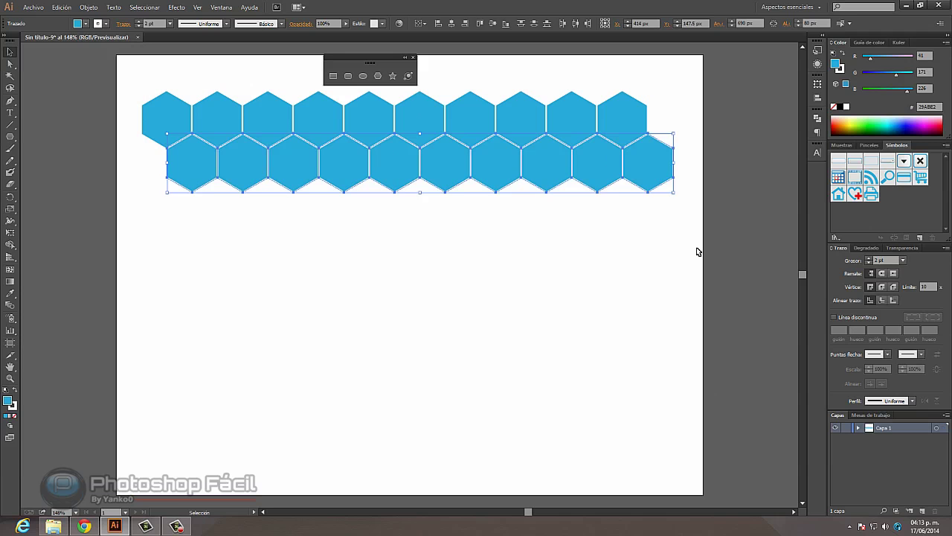
pyautogui.click(697, 247)
pyautogui.moveTo(698, 250); pyautogui.dragTo(138, 84)
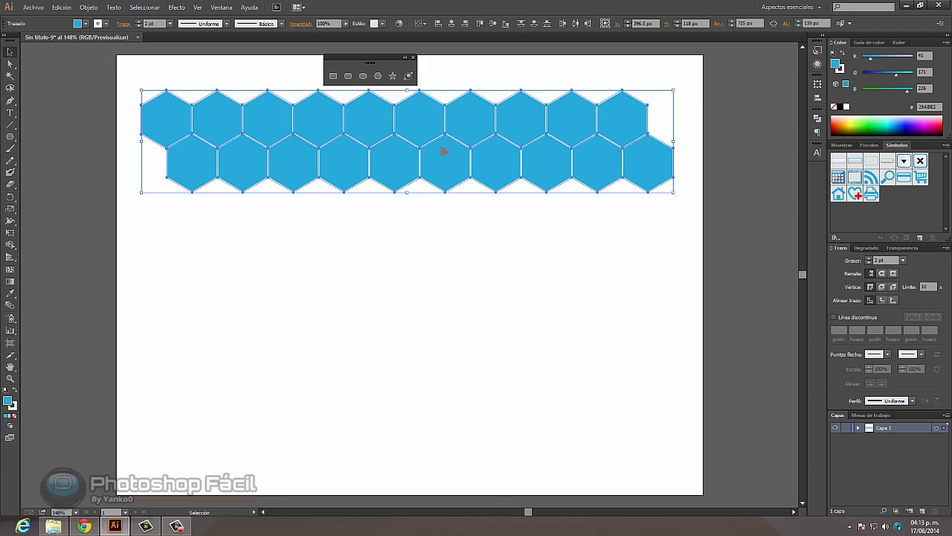
pyautogui.moveTo(440, 166)
pyautogui.mouseDown()
pyautogui.moveTo(430, 231)
pyautogui.moveTo(442, 237)
pyautogui.mouseUp()
pyautogui.click(650, 305)
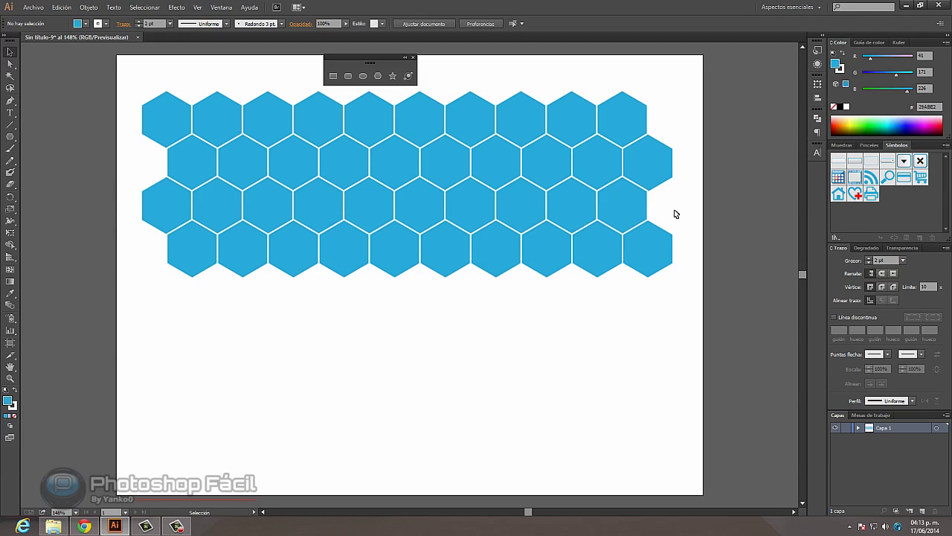
# Copy the third row down as a fifth row and select the whole honeycomb
pyautogui.moveTo(675, 206); pyautogui.dragTo(119, 195)
pyautogui.moveTo(119, 195); pyautogui.dragTo(131, 201)
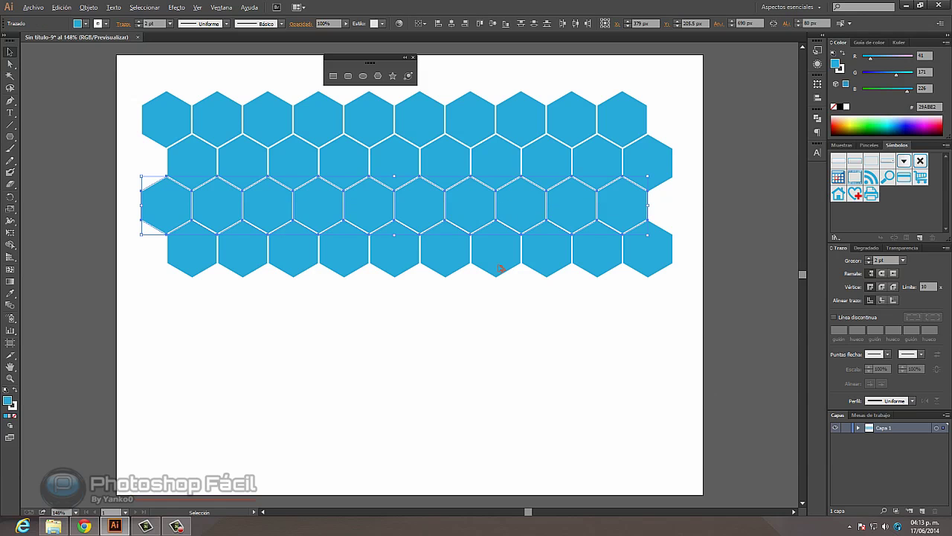
pyautogui.moveTo(510, 206); pyautogui.dragTo(512, 289)
pyautogui.moveTo(729, 404); pyautogui.dragTo(529, 315)
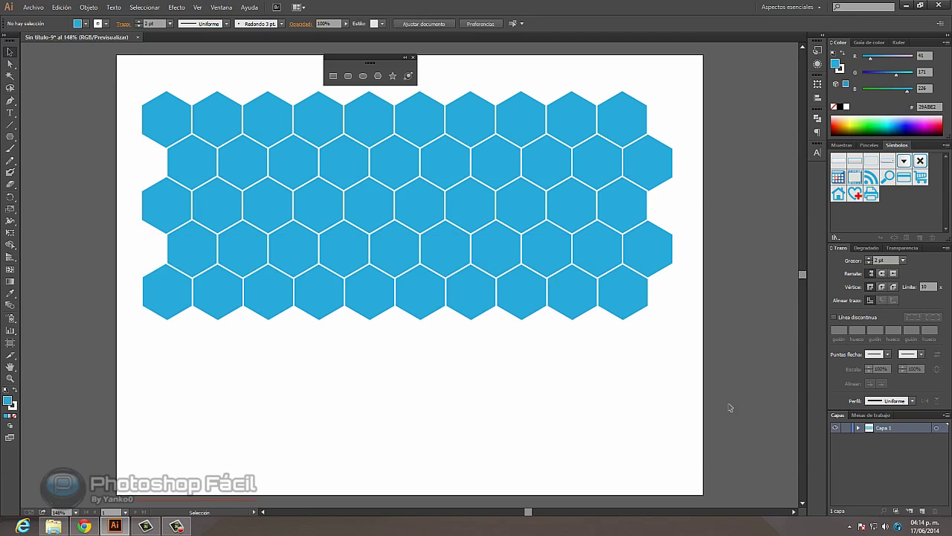
pyautogui.moveTo(325, 221); pyautogui.dragTo(142, 85)
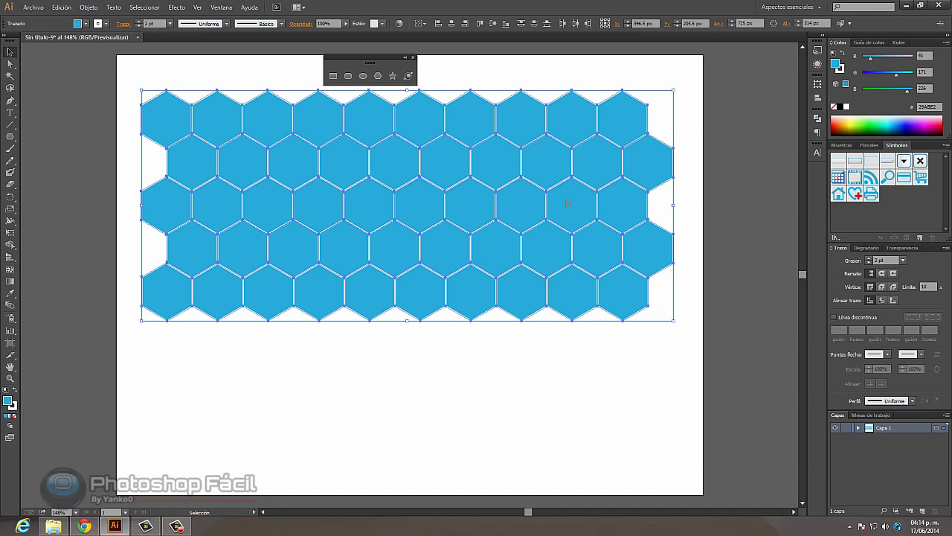
# Drag the honeycomb into Símbolos as symbol 'balón', then delete it from the artboard
pyautogui.moveTo(567, 202); pyautogui.dragTo(889, 207)
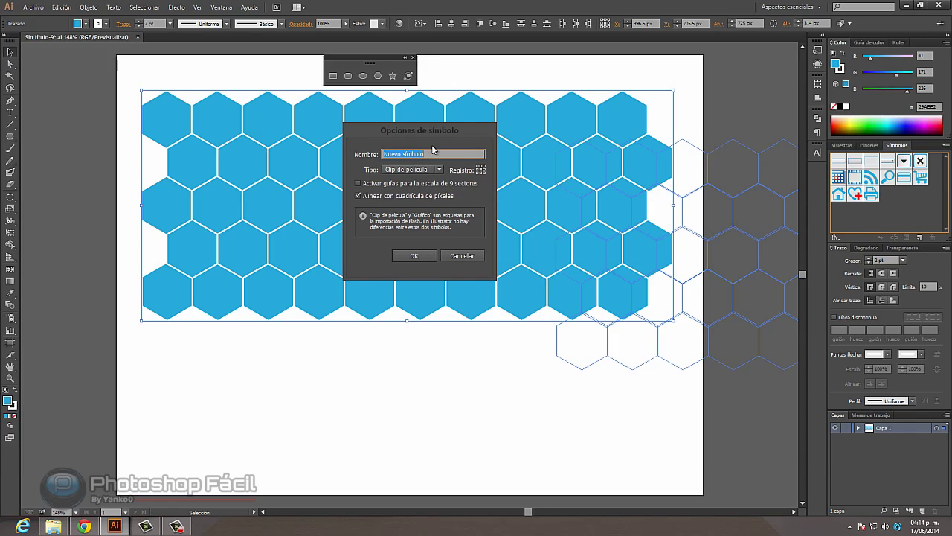
pyautogui.write('baló')
pyautogui.write('n')
pyautogui.click(418, 256)
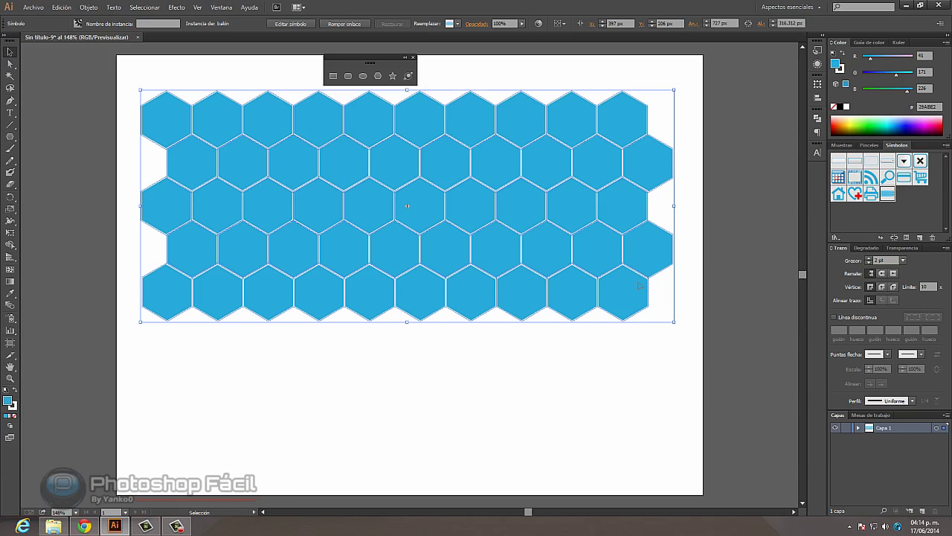
pyautogui.press('Delete')
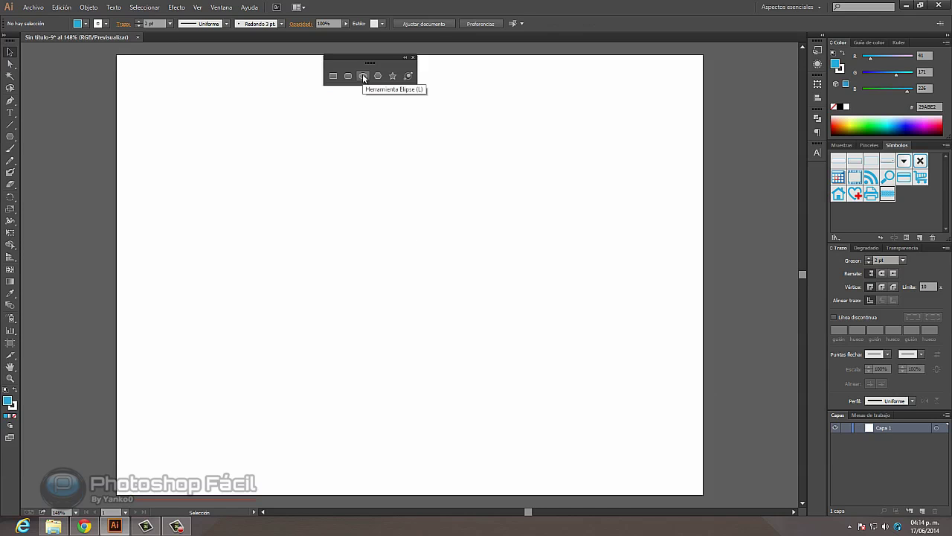
# Draw a circle about 117.6 px across with no stroke and light grey E6E6E6 fill
pyautogui.click(363, 76)
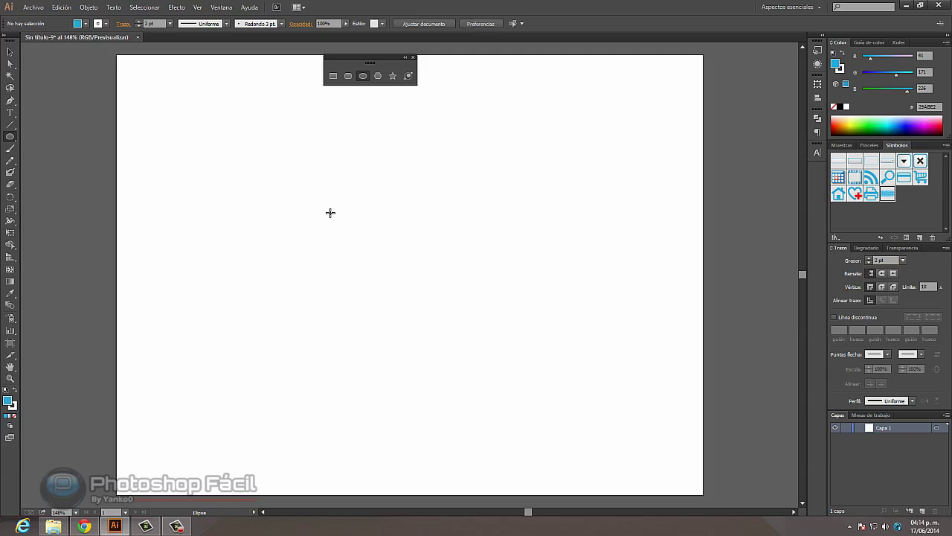
pyautogui.moveTo(330, 212); pyautogui.dragTo(378, 146)
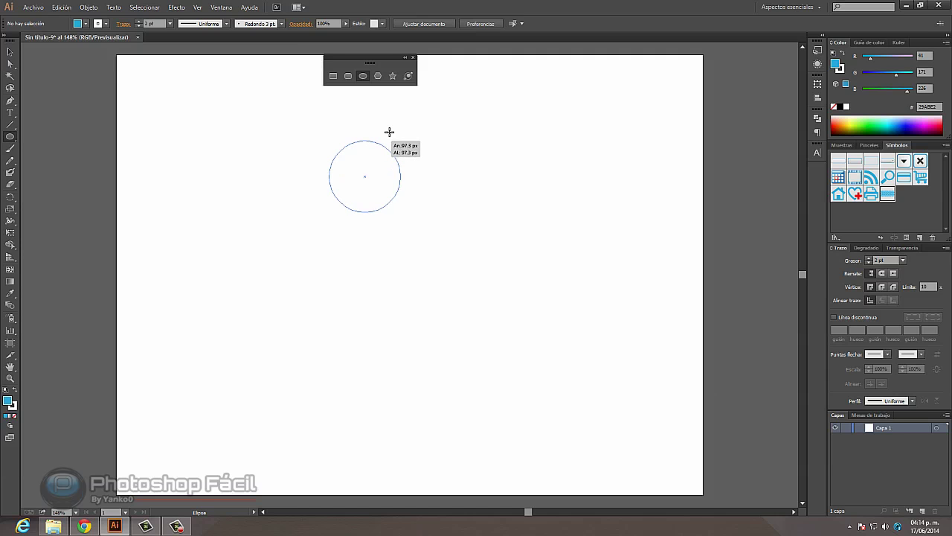
pyautogui.moveTo(378, 146); pyautogui.dragTo(391, 126)
pyautogui.click(106, 25)
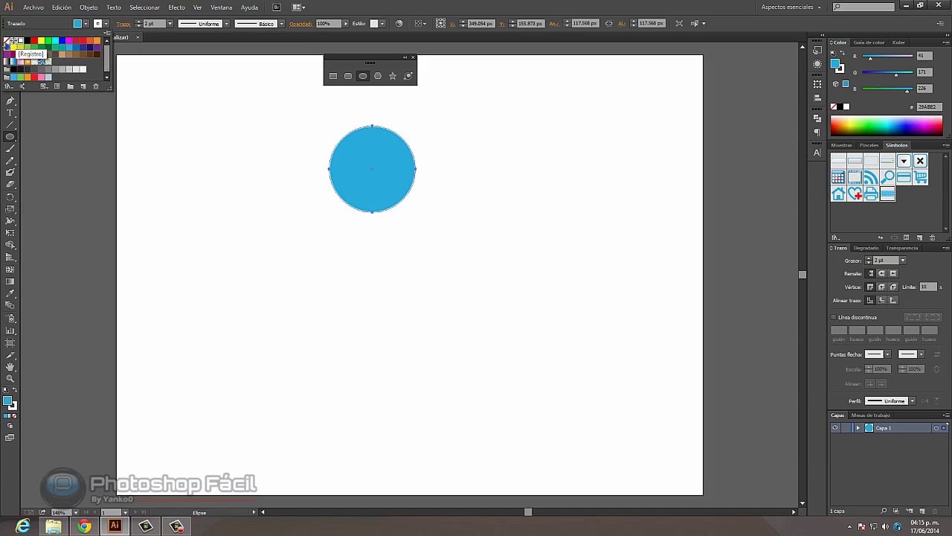
pyautogui.click(5, 40)
pyautogui.click(85, 24)
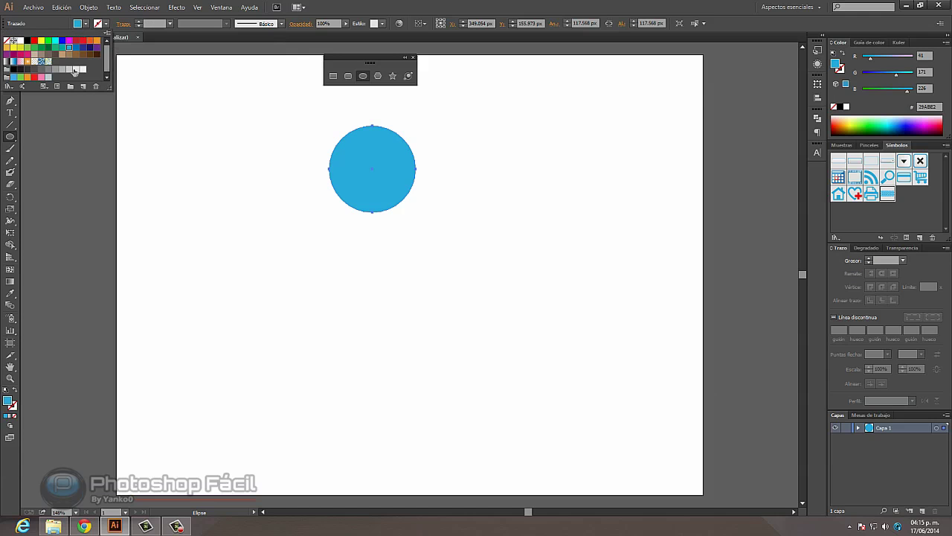
pyautogui.click(83, 68)
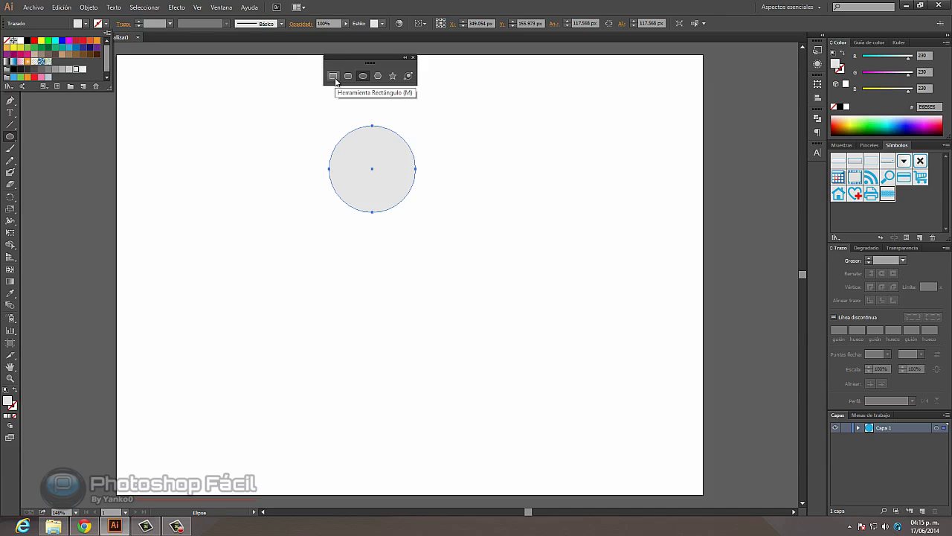
pyautogui.press('Escape')
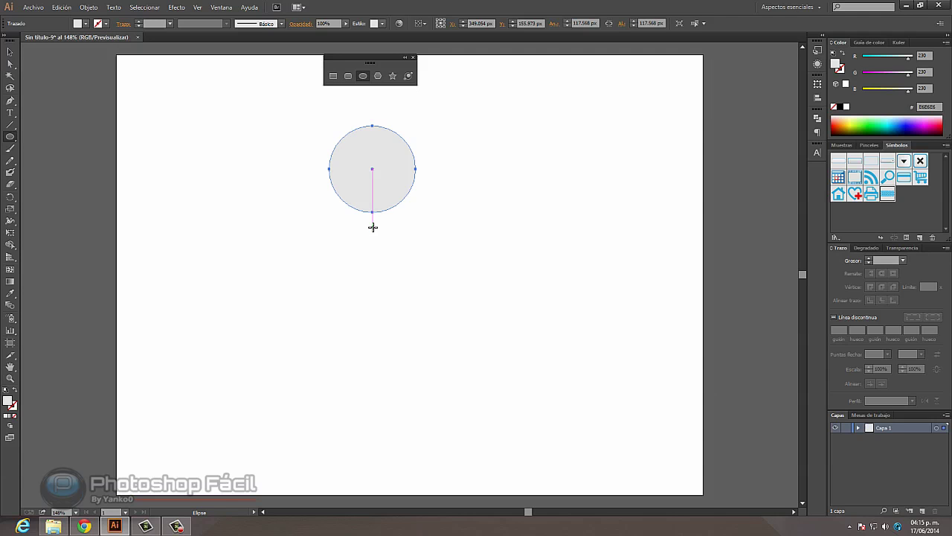
# Draw a rectangle over the circle's left half and select it together with the circle
pyautogui.press('m')
pyautogui.moveTo(373, 226); pyautogui.dragTo(314, 108)
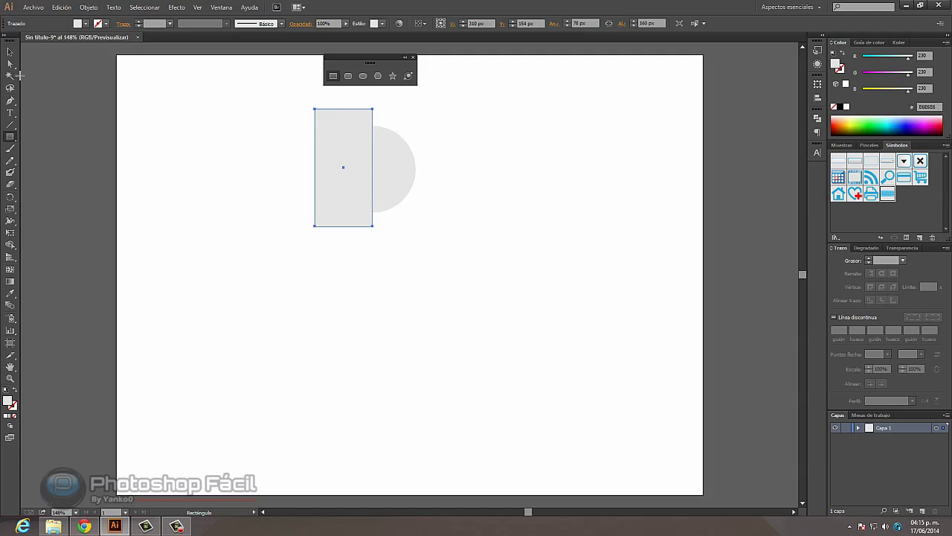
pyautogui.click(11, 52)
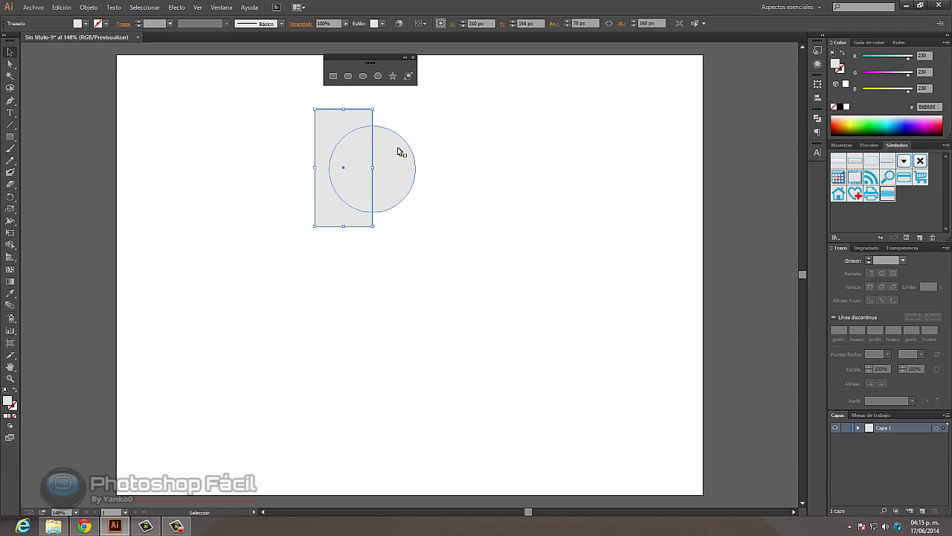
pyautogui.press('shift')
pyautogui.keyDown('shift'); pyautogui.click(395, 153); pyautogui.keyUp('shift')
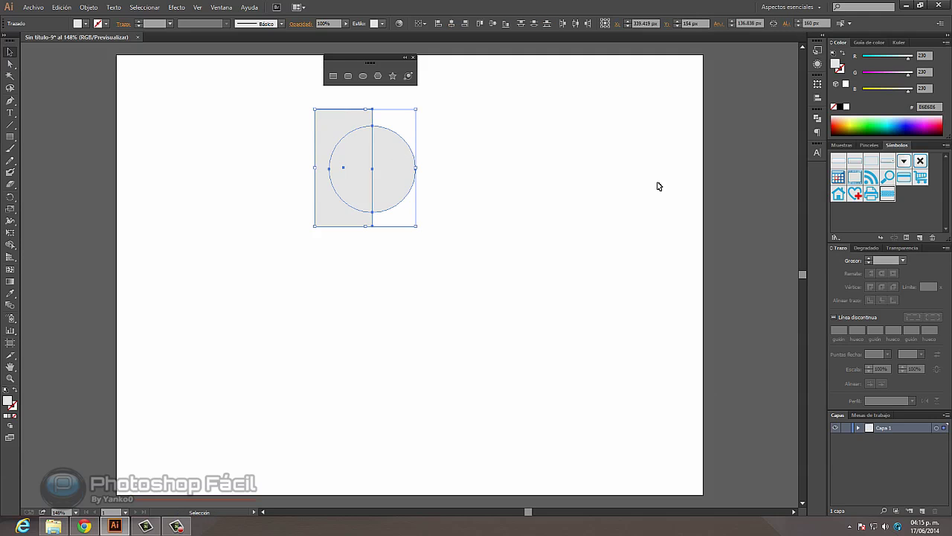
# Apply Pathfinder Minus Front to trim the circle to a 58.6 × 117.6 px right half
pyautogui.click(817, 118)
pyautogui.click(222, 8)
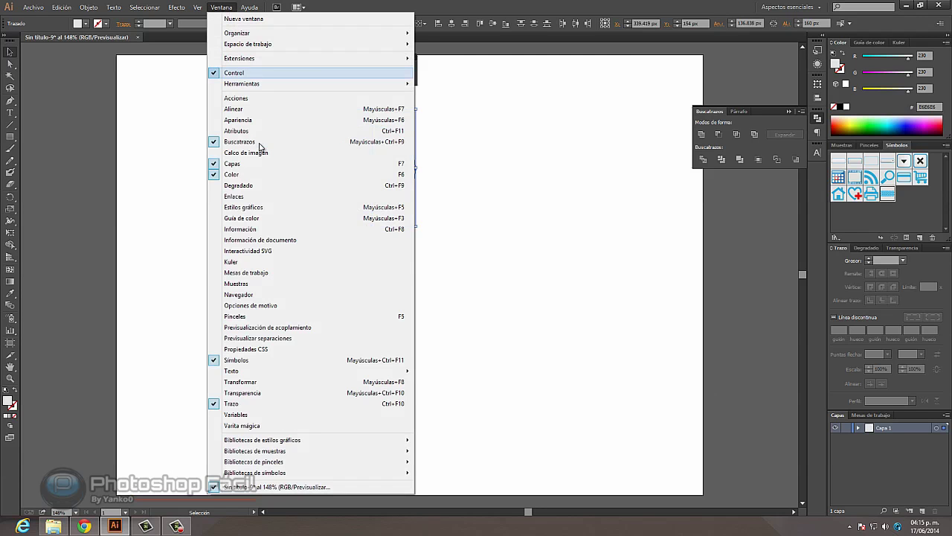
pyautogui.click(762, 109)
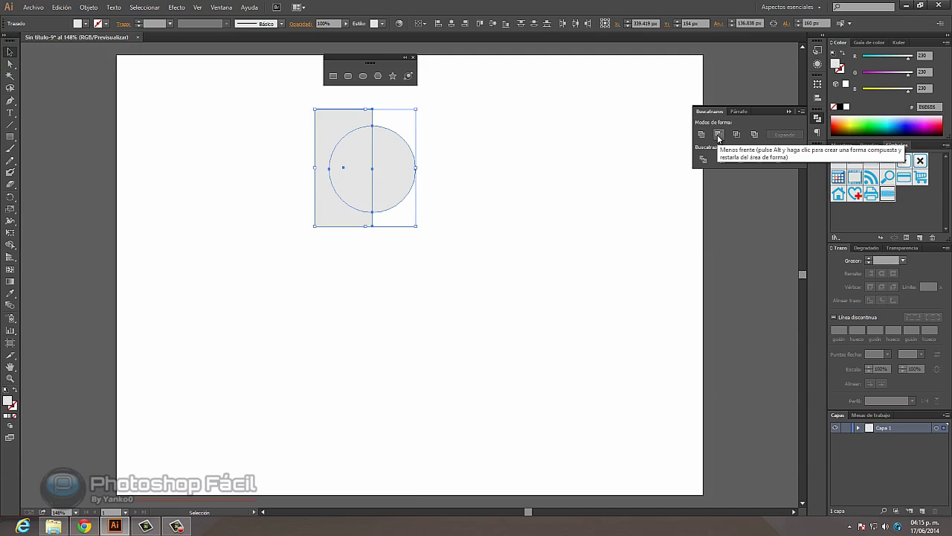
pyautogui.click(718, 134)
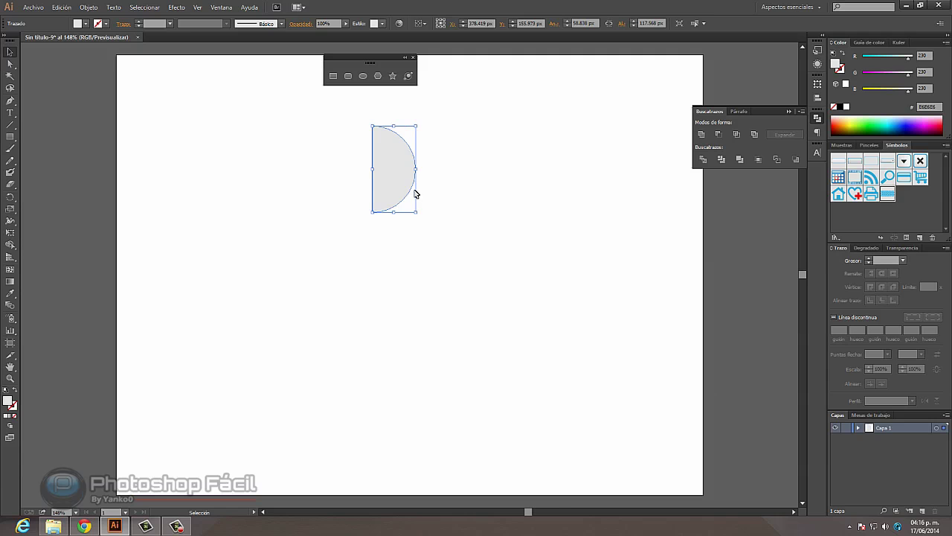
pyautogui.click(174, 8)
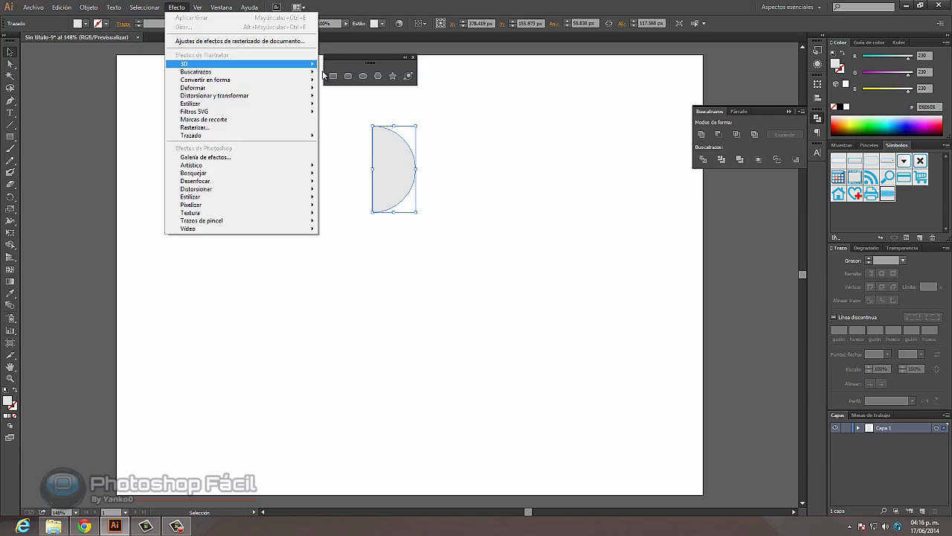
# Apply 3D Revolve with preview, tilt it to 0°/-25°/2°, and open Mapear ilustración
pyautogui.moveTo(245, 63)
pyautogui.click(352, 77)
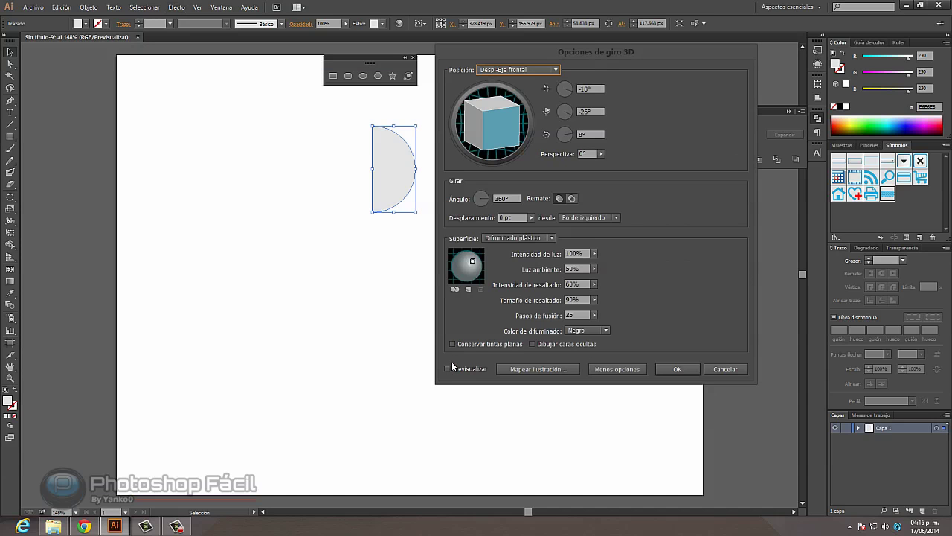
pyautogui.click(448, 369)
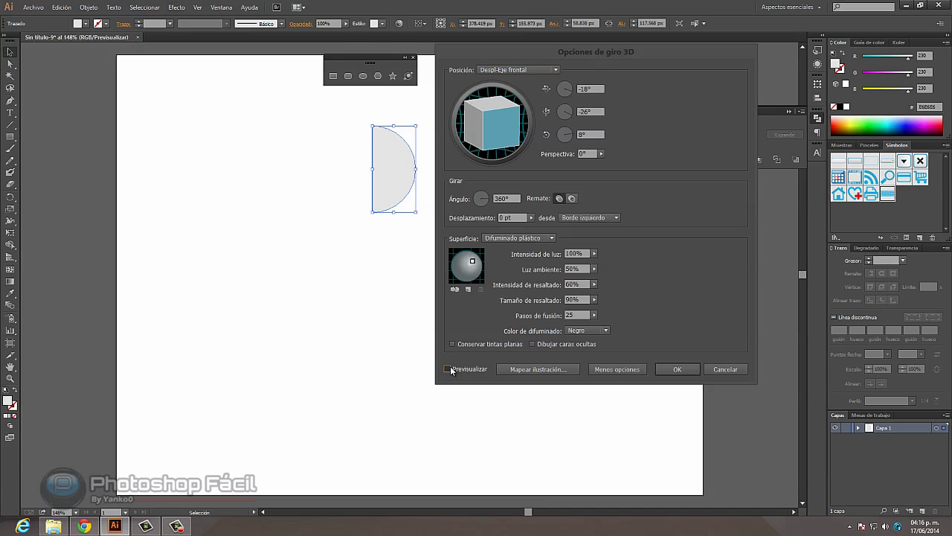
pyautogui.click(631, 369)
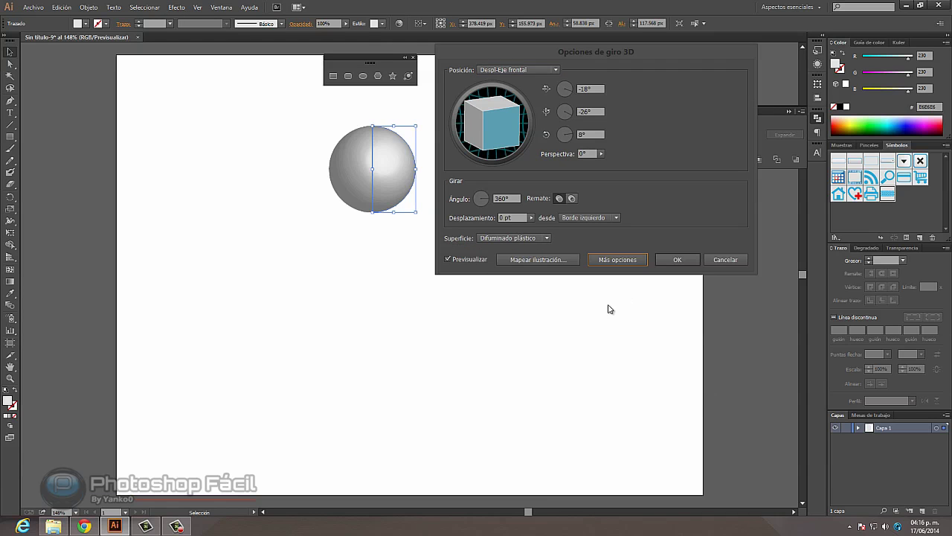
pyautogui.click(624, 259)
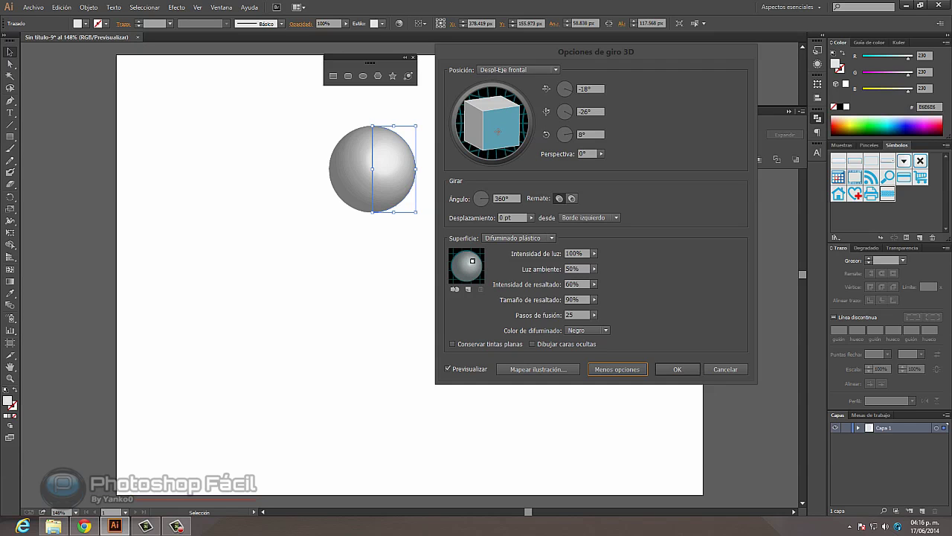
pyautogui.moveTo(495, 138); pyautogui.dragTo(495, 125)
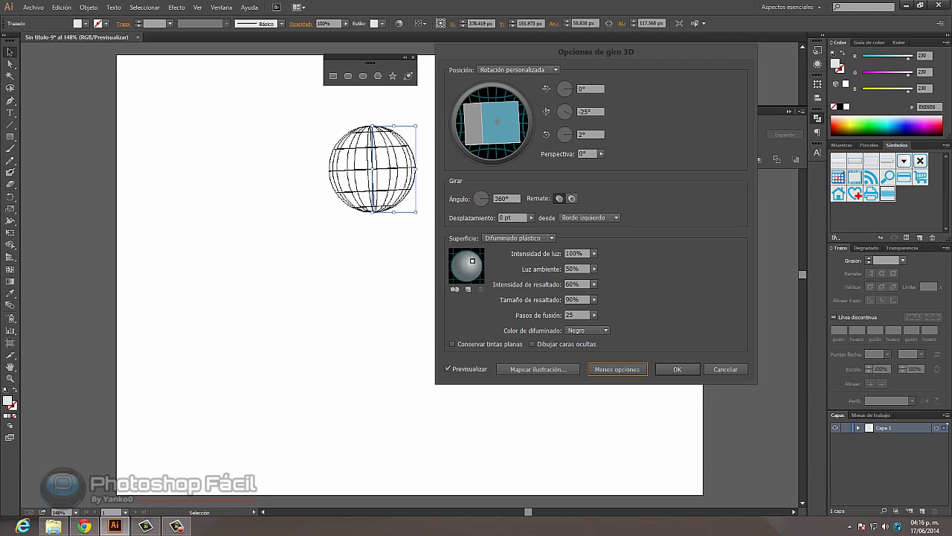
pyautogui.click(538, 369)
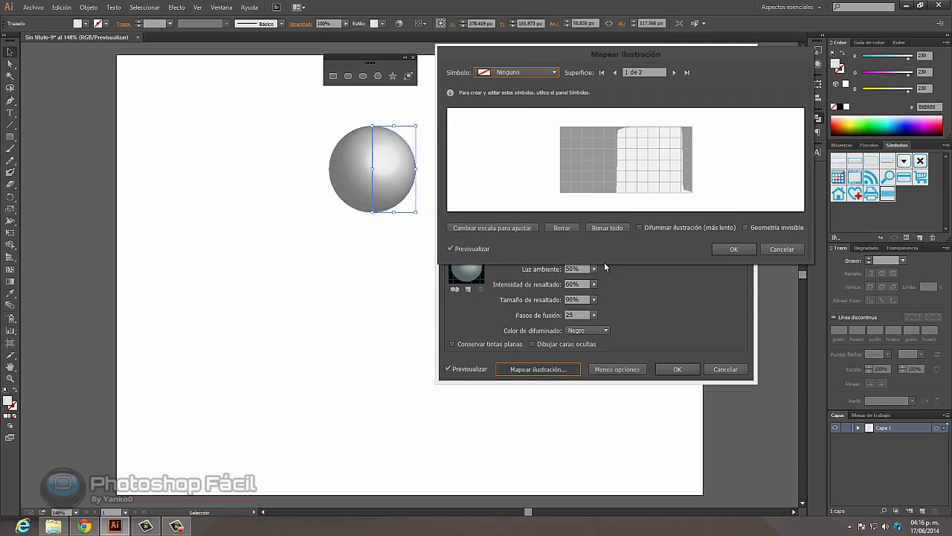
# Map the balón hexagon symbol onto the sphere, centre it, and enable Difuminar ilustración
pyautogui.click(555, 74)
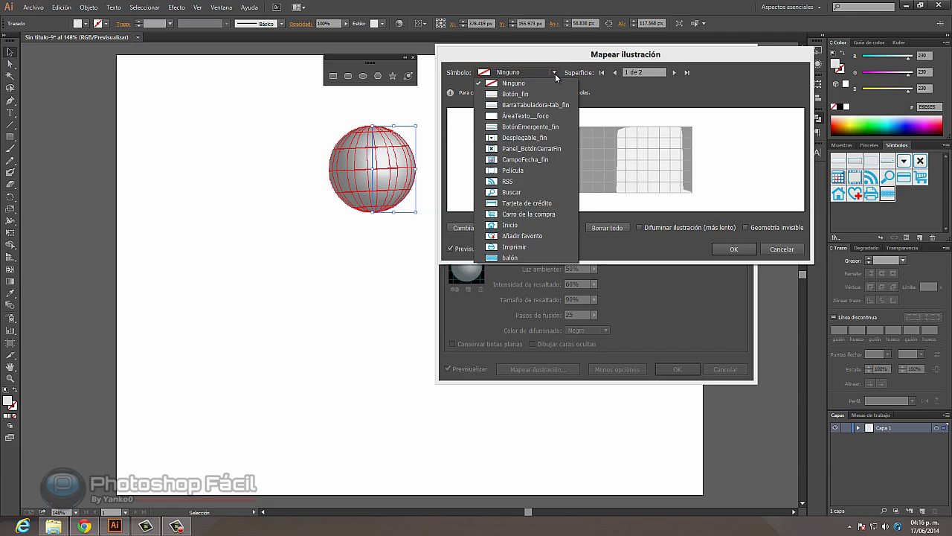
pyautogui.click(511, 257)
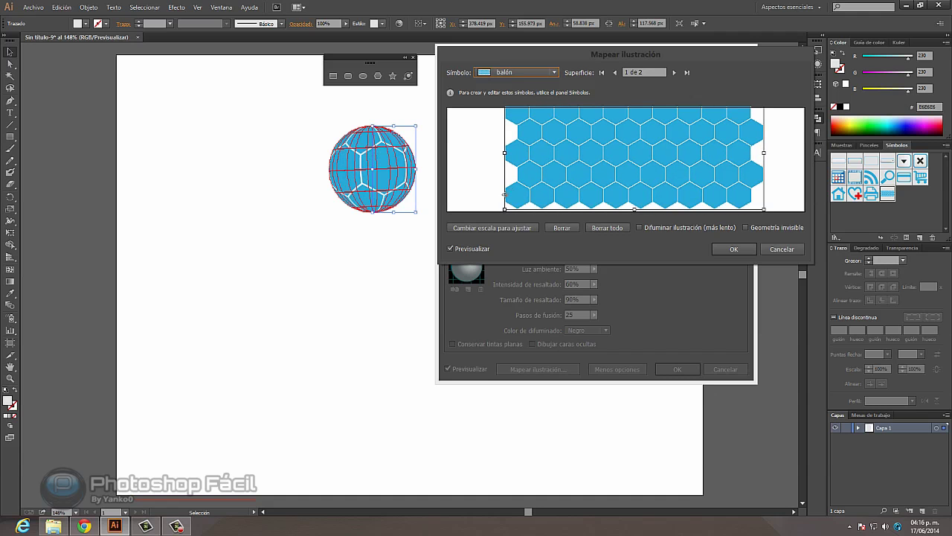
pyautogui.moveTo(505, 195); pyautogui.dragTo(644, 174)
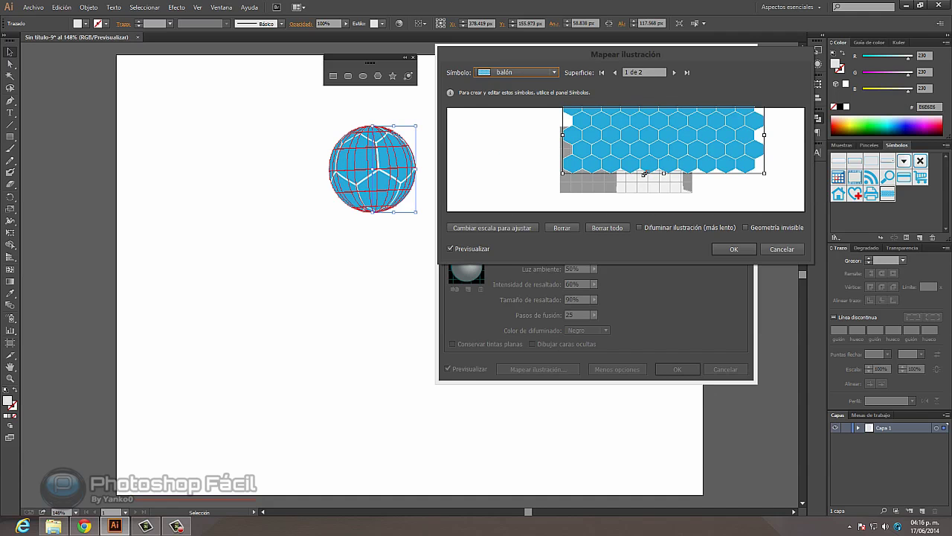
pyautogui.moveTo(673, 135)
pyautogui.mouseDown()
pyautogui.moveTo(647, 162)
pyautogui.moveTo(655, 162)
pyautogui.mouseUp()
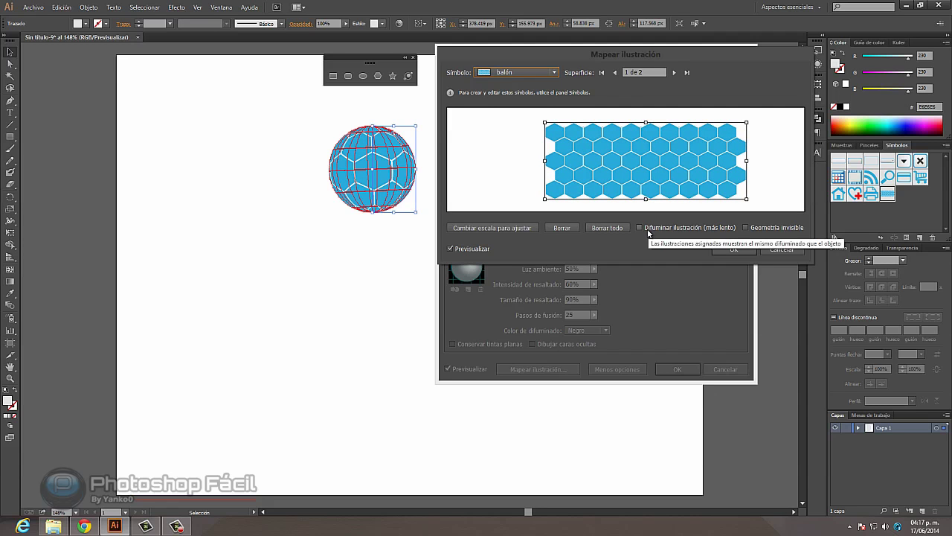
pyautogui.click(639, 226)
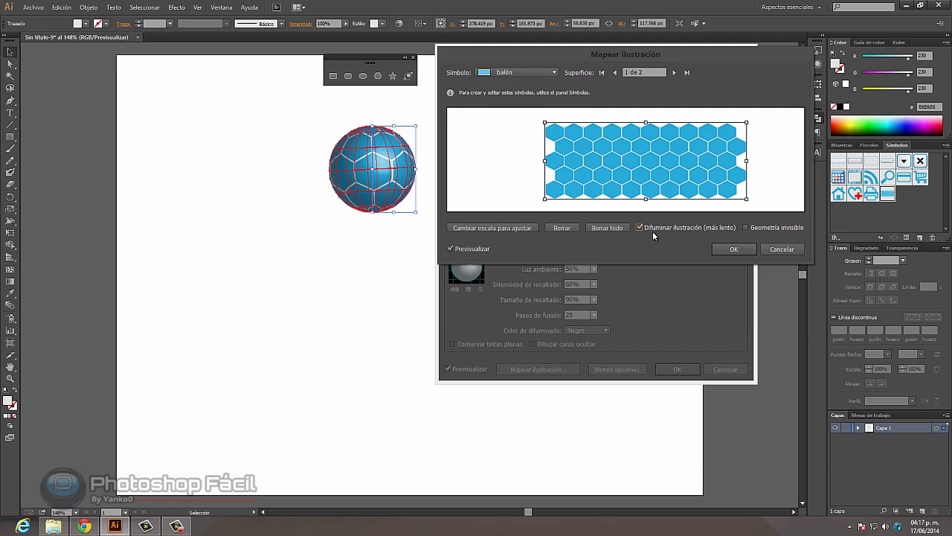
pyautogui.click(722, 252)
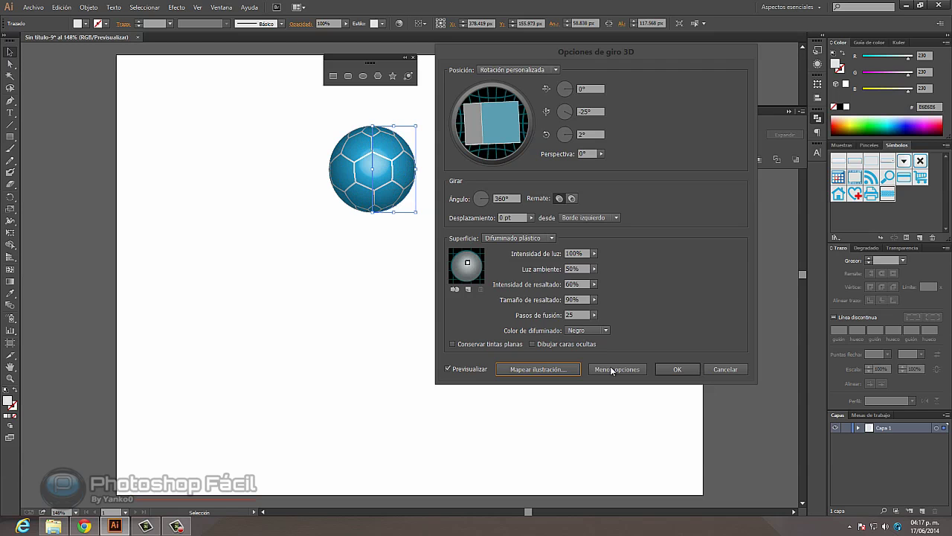
# Apply the 3D revolve and scale the blue ball up to about 273 px tall, showing Apariencia
pyautogui.click(678, 369)
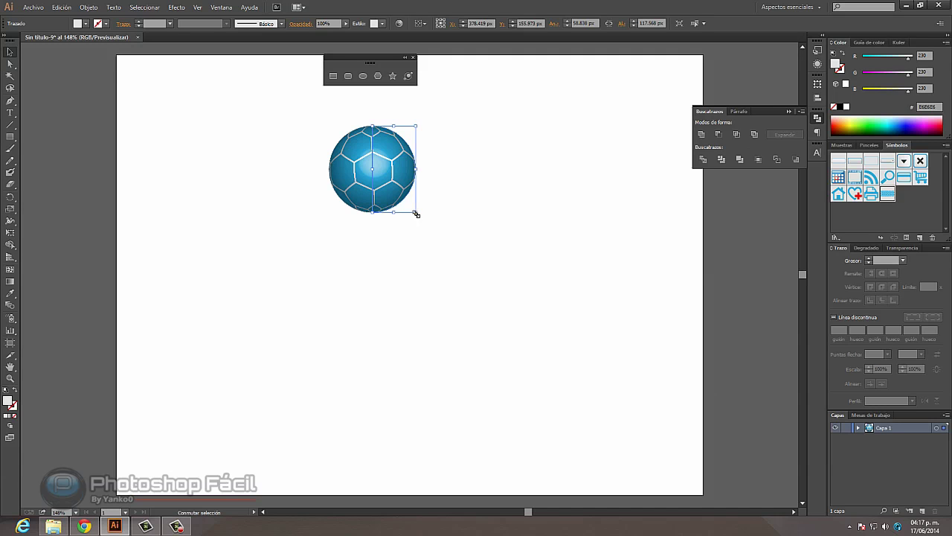
pyautogui.moveTo(416, 214); pyautogui.dragTo(505, 320)
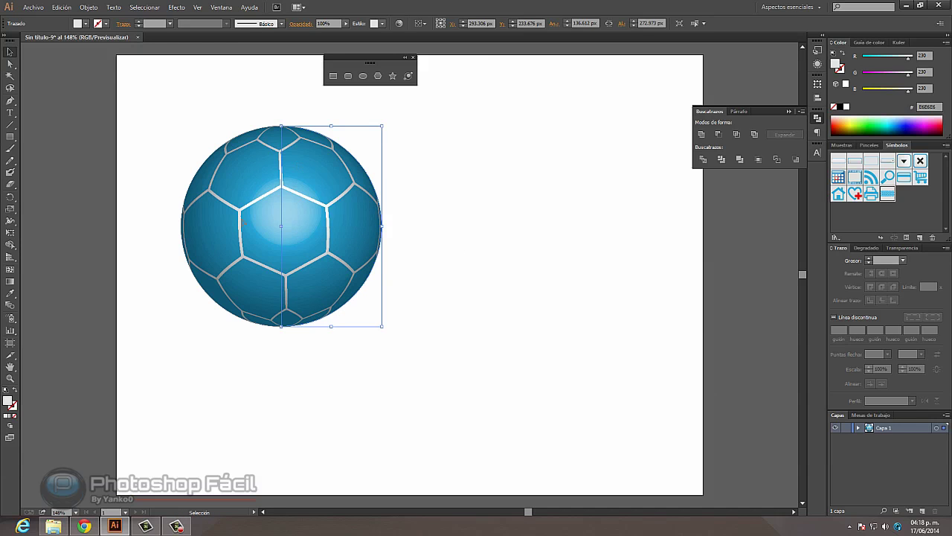
pyautogui.click(815, 65)
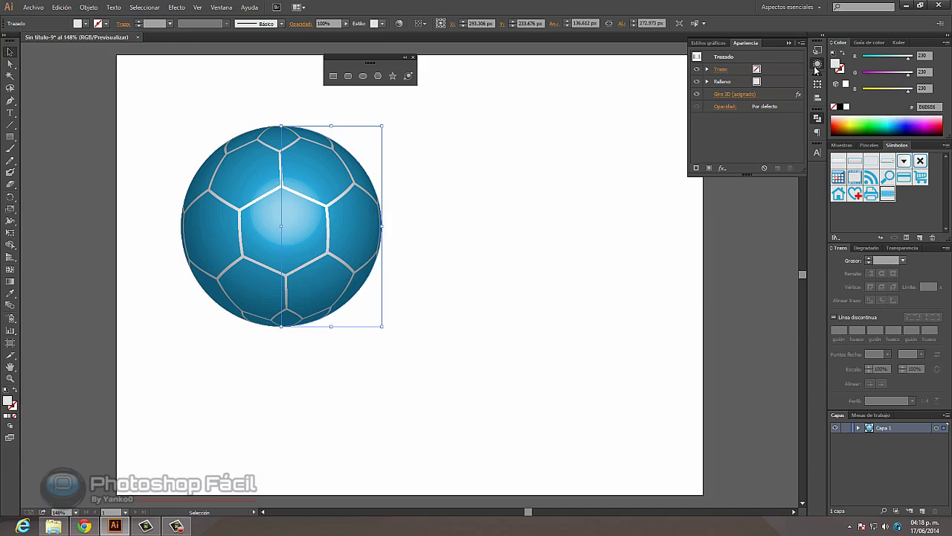
# Reopen Giro 3D from the Apariencia panel, preview it, and raise Pasos de fusión to 200
pyautogui.click(222, 7)
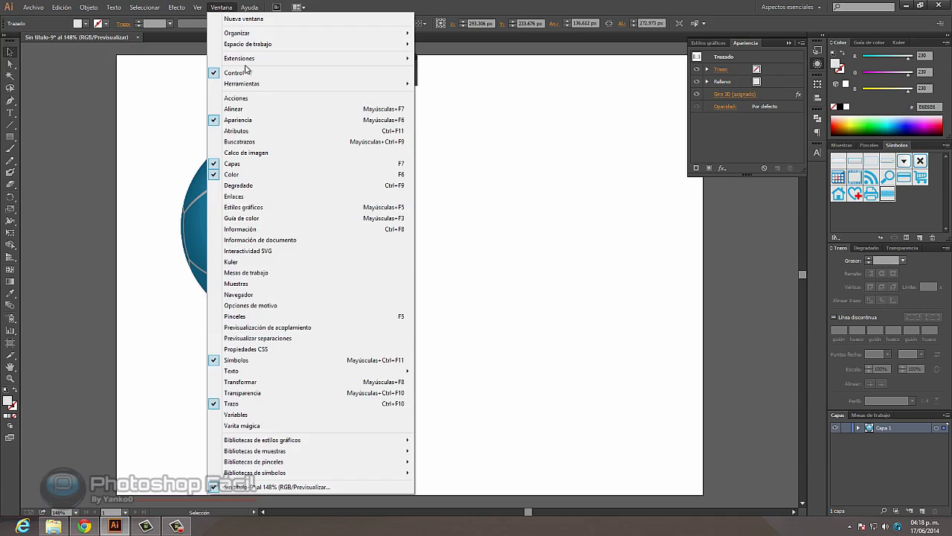
pyautogui.click(269, 122)
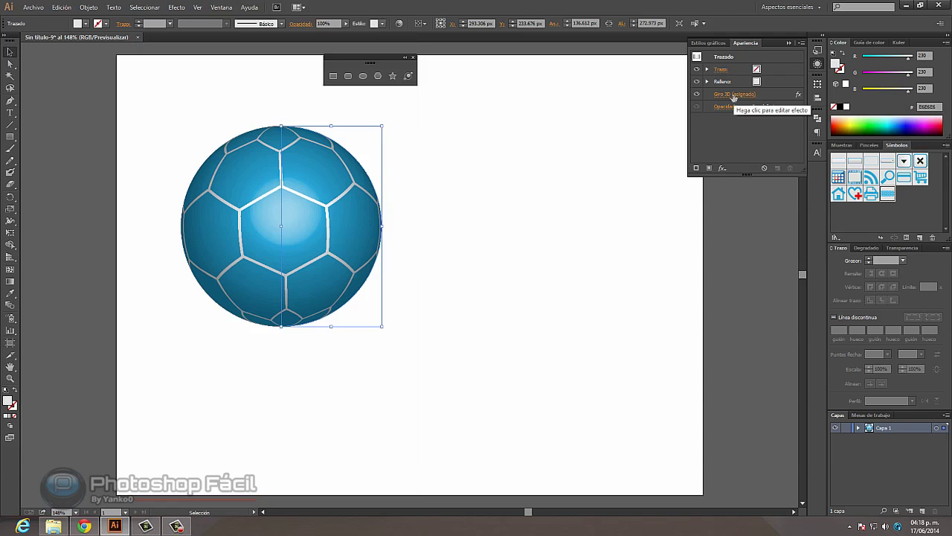
pyautogui.click(733, 95)
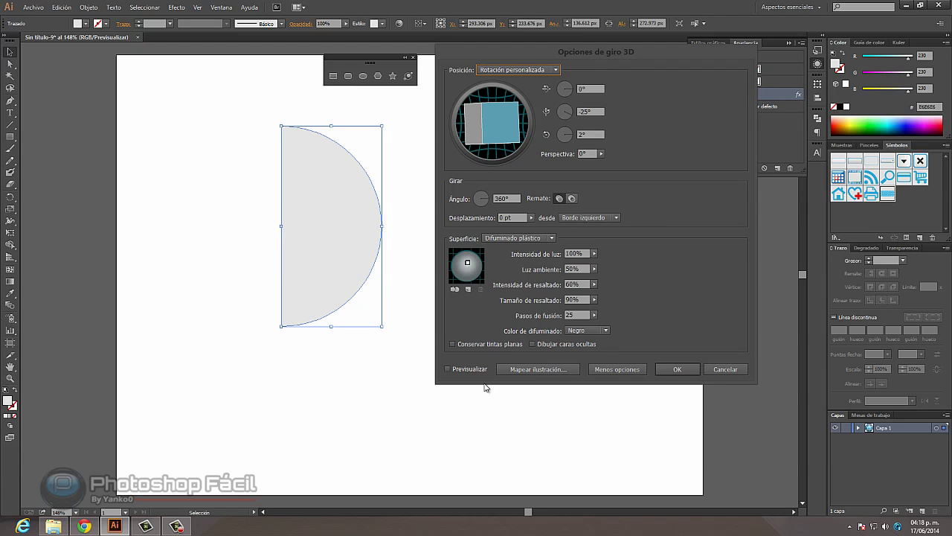
pyautogui.click(458, 370)
pyautogui.click(460, 369)
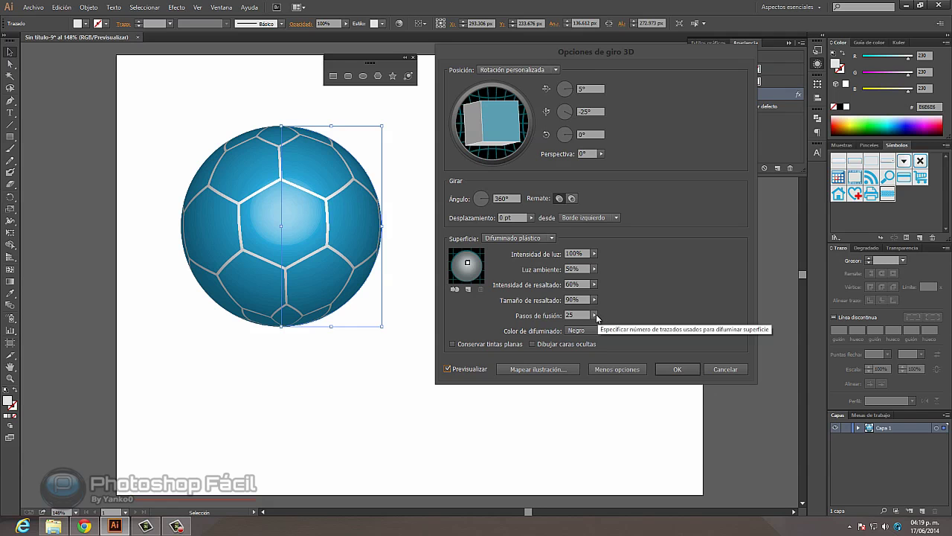
pyautogui.click(595, 315)
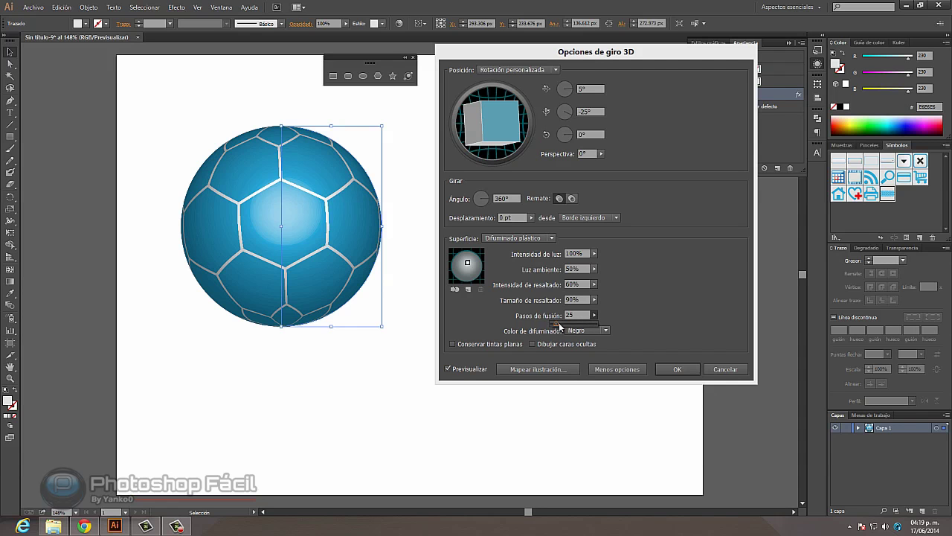
pyautogui.moveTo(559, 326); pyautogui.dragTo(588, 328)
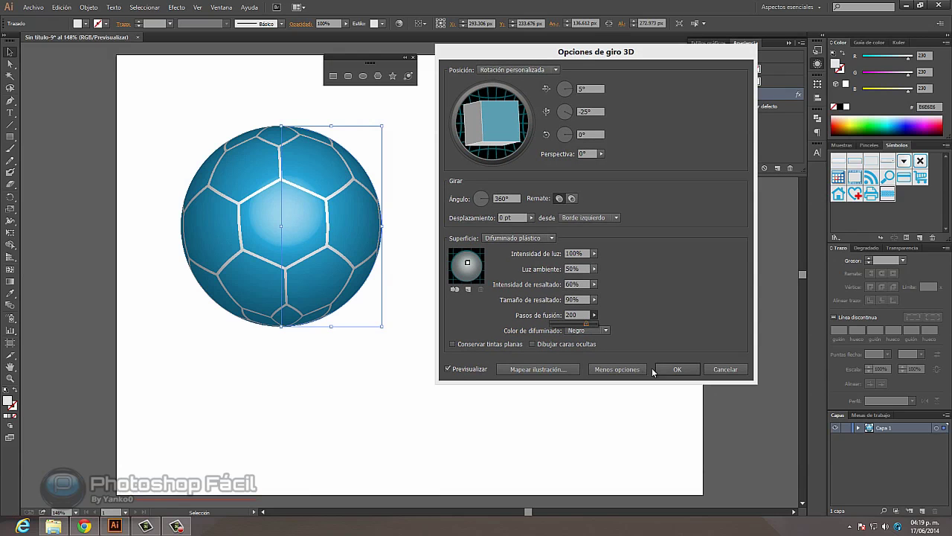
pyautogui.click(679, 371)
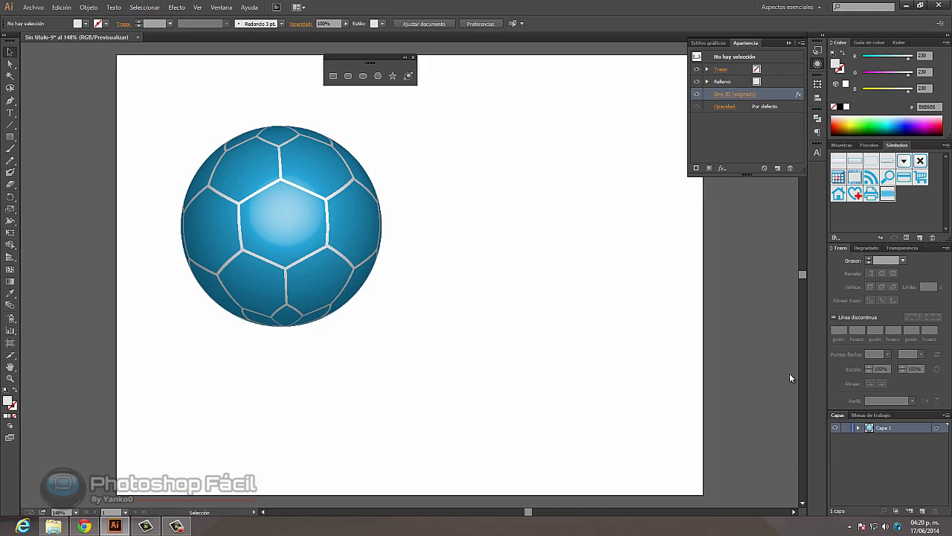
# Add layer Capa 2, hide Capa 1, and place a balón hexagon symbol on the artboard
pyautogui.moveTo(844, 415)
pyautogui.mouseDown()
pyautogui.moveTo(596, 180)
pyautogui.moveTo(514, 66)
pyautogui.mouseUp()
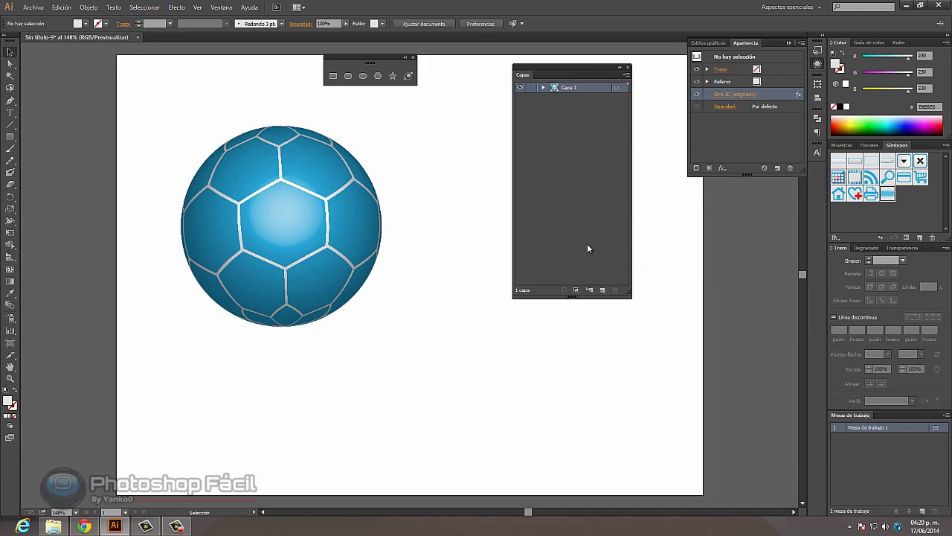
pyautogui.click(603, 291)
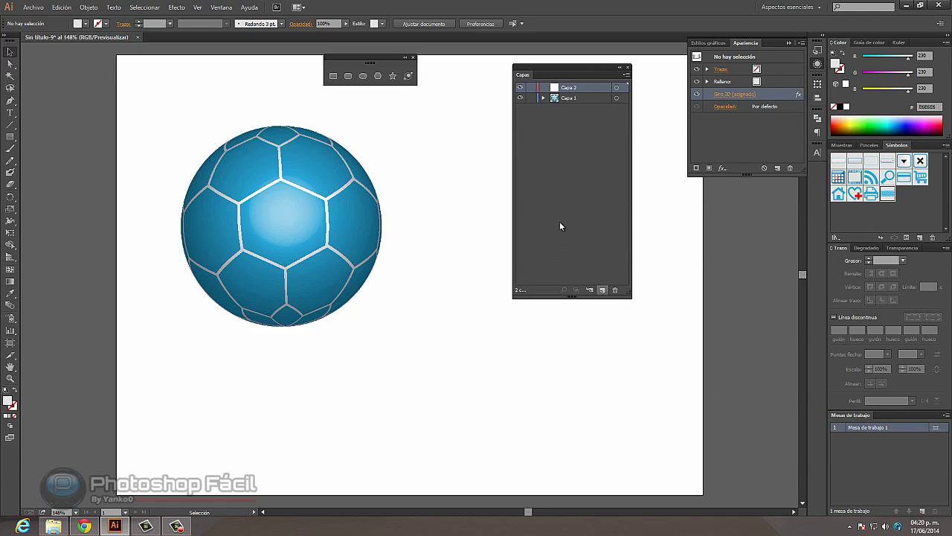
pyautogui.click(521, 98)
pyautogui.moveTo(530, 78); pyautogui.dragTo(700, 196)
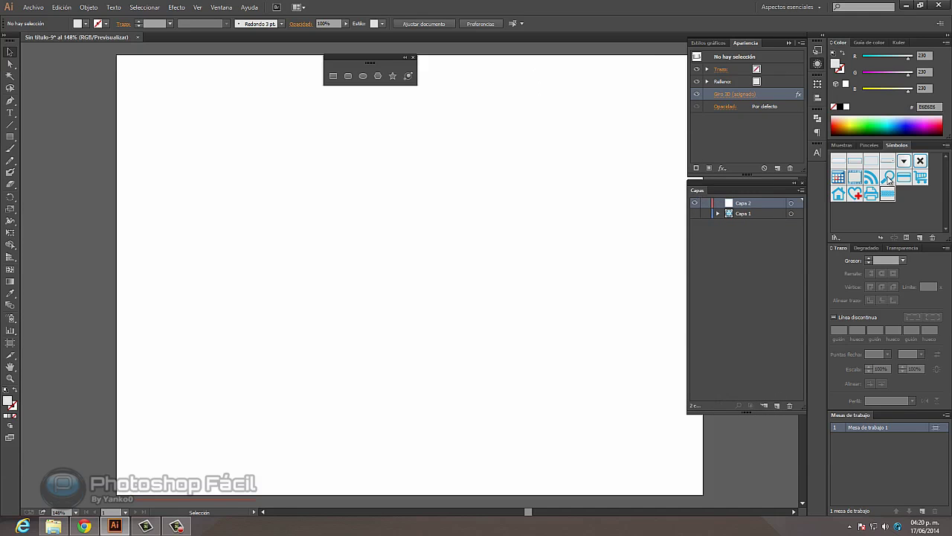
pyautogui.moveTo(889, 197)
pyautogui.mouseDown()
pyautogui.moveTo(293, 187)
pyautogui.moveTo(283, 174)
pyautogui.mouseUp()
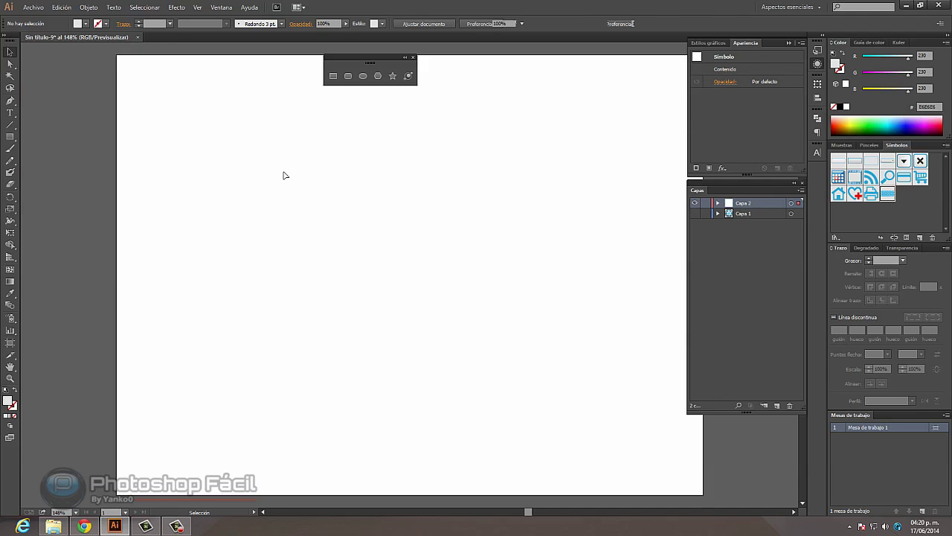
pyautogui.moveTo(271, 141); pyautogui.dragTo(372, 166)
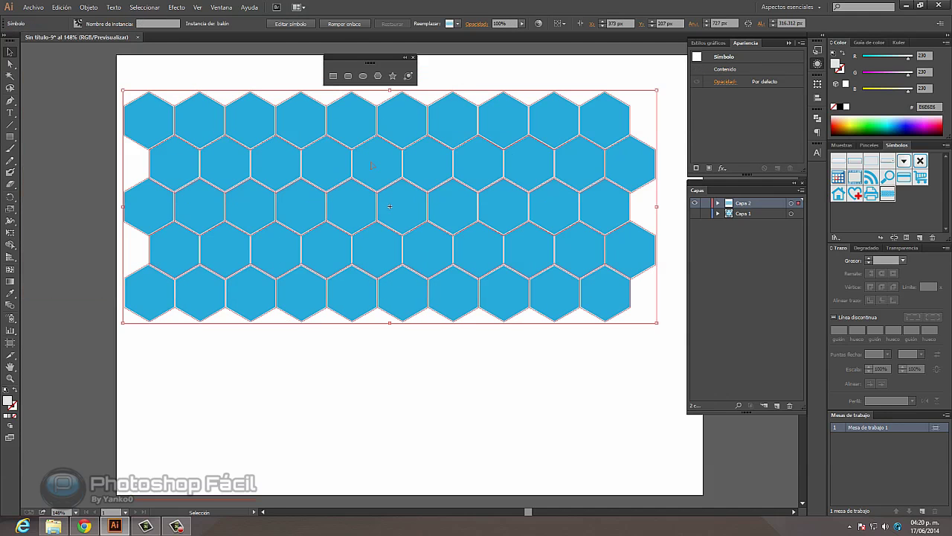
# Break the hexagon symbol link and give all hexagons black fill and black stroke
pyautogui.click(339, 24)
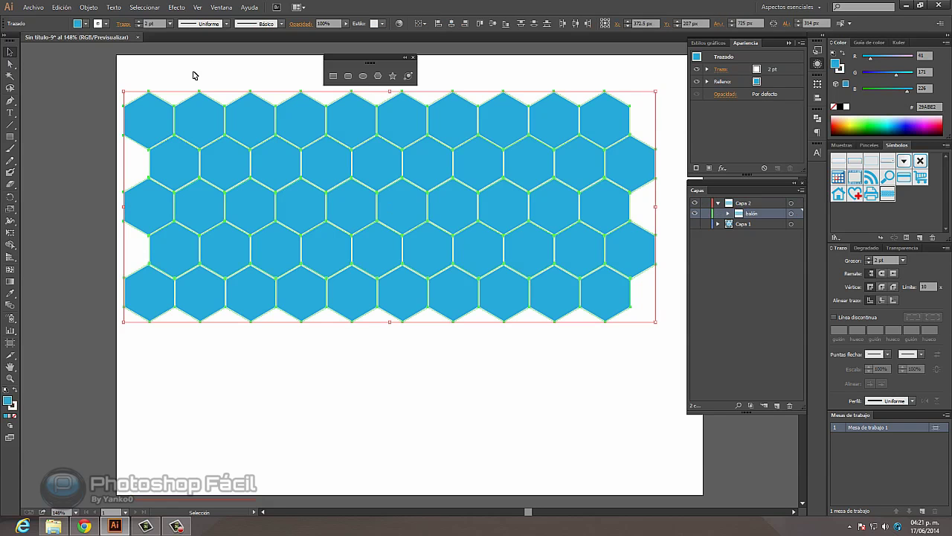
pyautogui.click(156, 75)
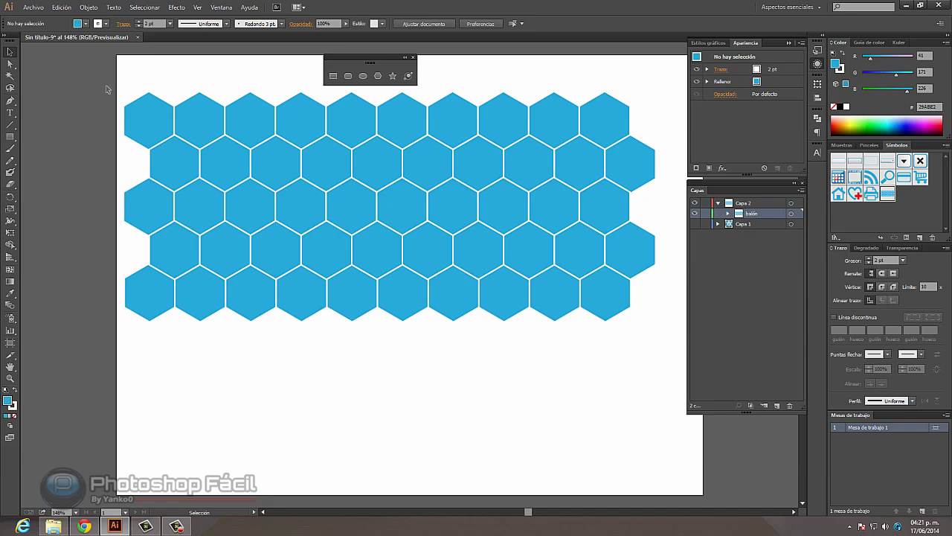
pyautogui.moveTo(94, 72)
pyautogui.mouseDown()
pyautogui.moveTo(579, 340)
pyautogui.moveTo(658, 335)
pyautogui.mouseUp()
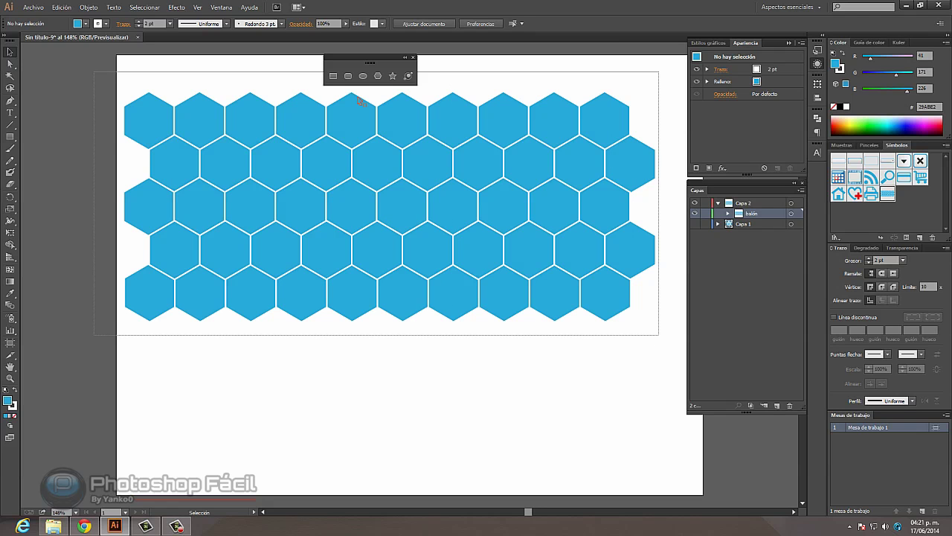
pyautogui.click(85, 24)
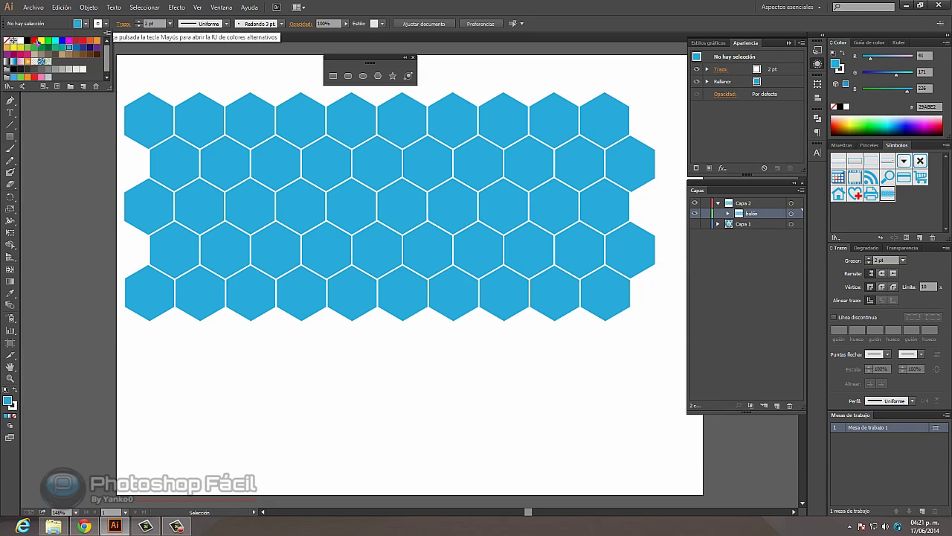
pyautogui.click(27, 40)
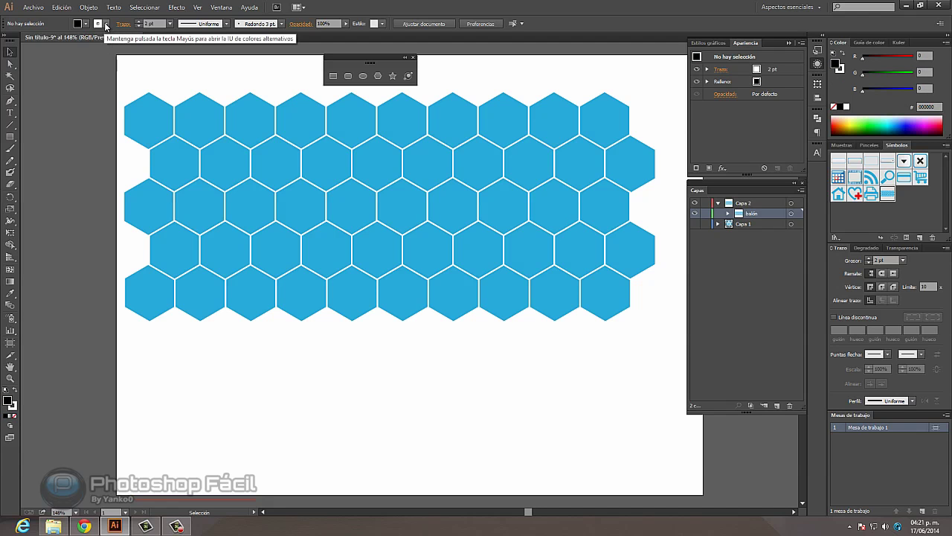
pyautogui.hotkey('ctrl', 'a')
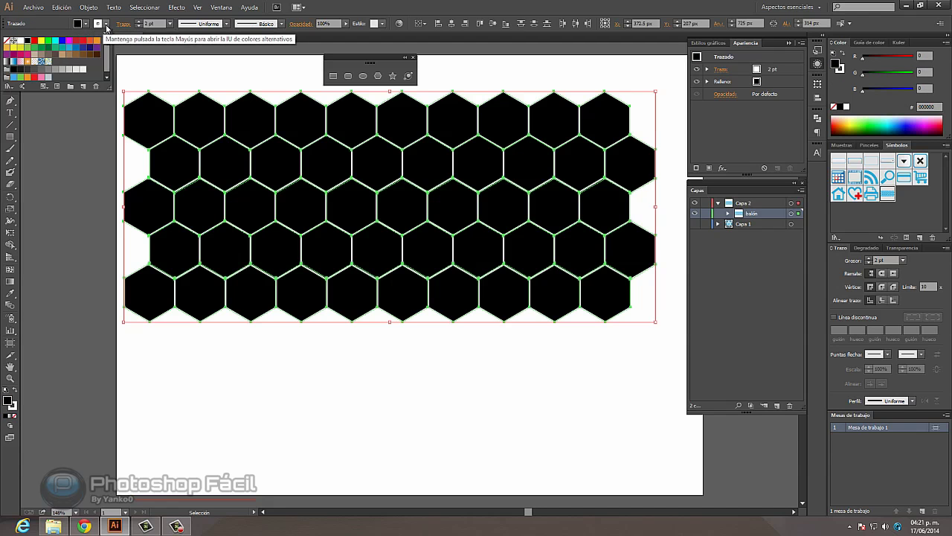
pyautogui.click(106, 28)
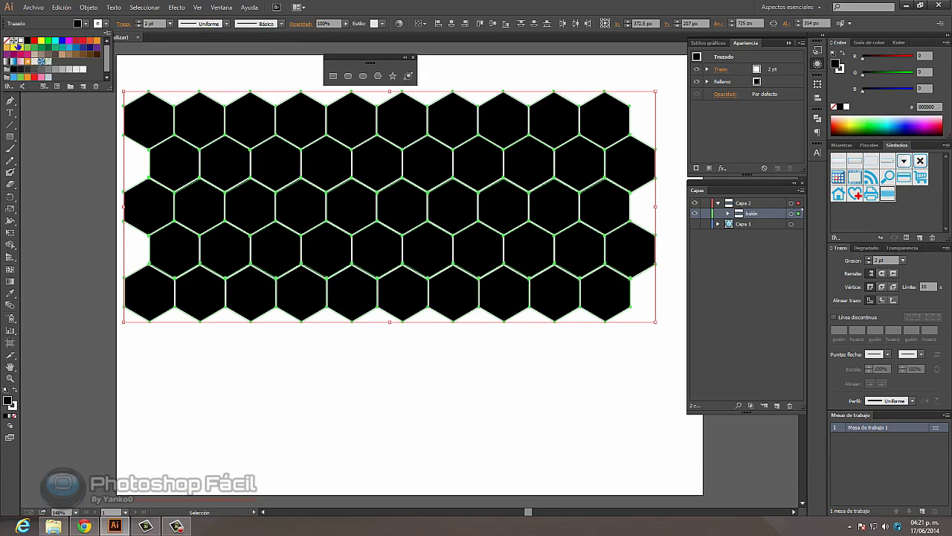
pyautogui.click(27, 41)
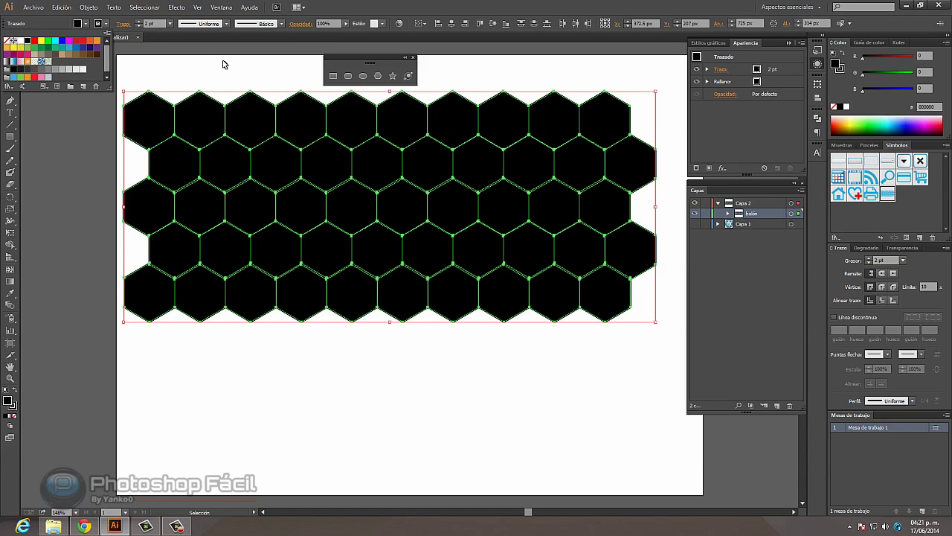
pyautogui.hotkey('ctrl', 'shift', 'a')
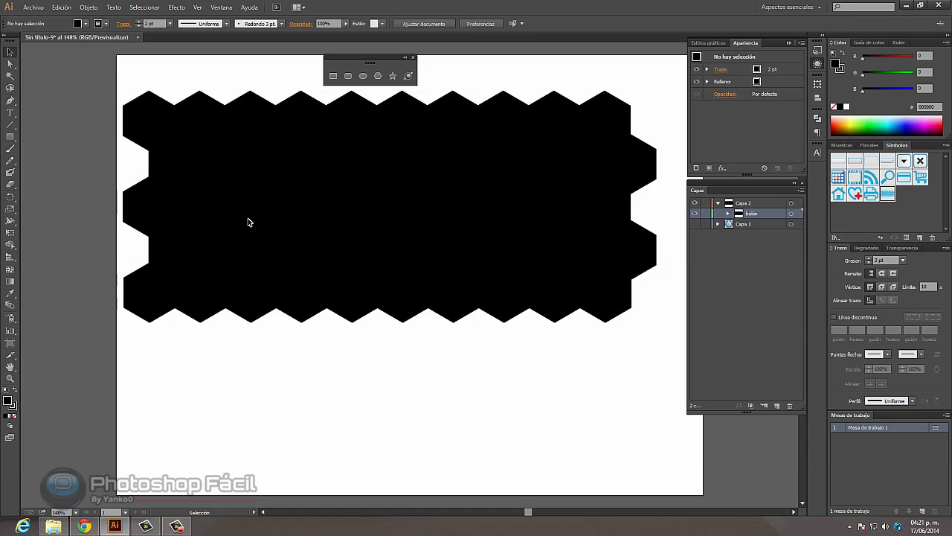
# Fill three pairs of top-row hexagons with white
pyautogui.click(203, 122)
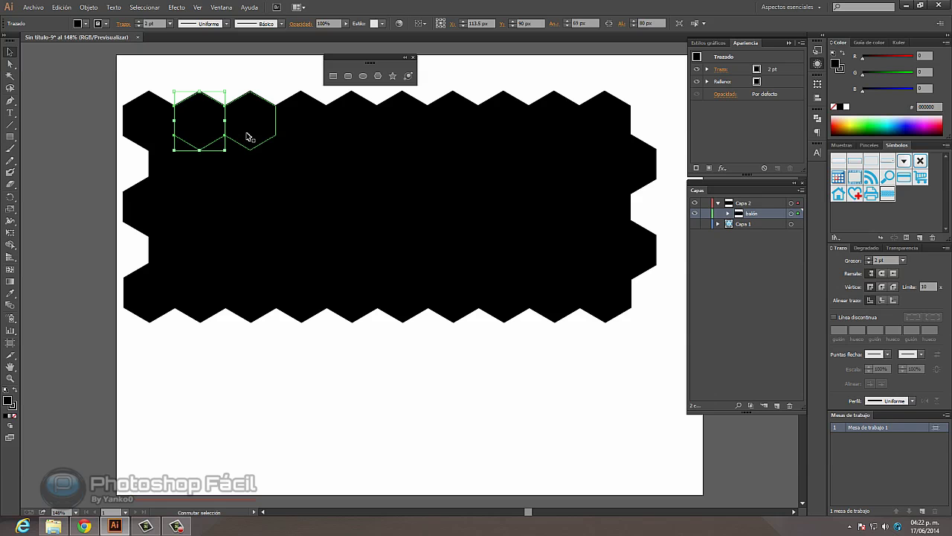
pyautogui.keyDown('shift'); pyautogui.click(248, 136); pyautogui.keyUp('shift')
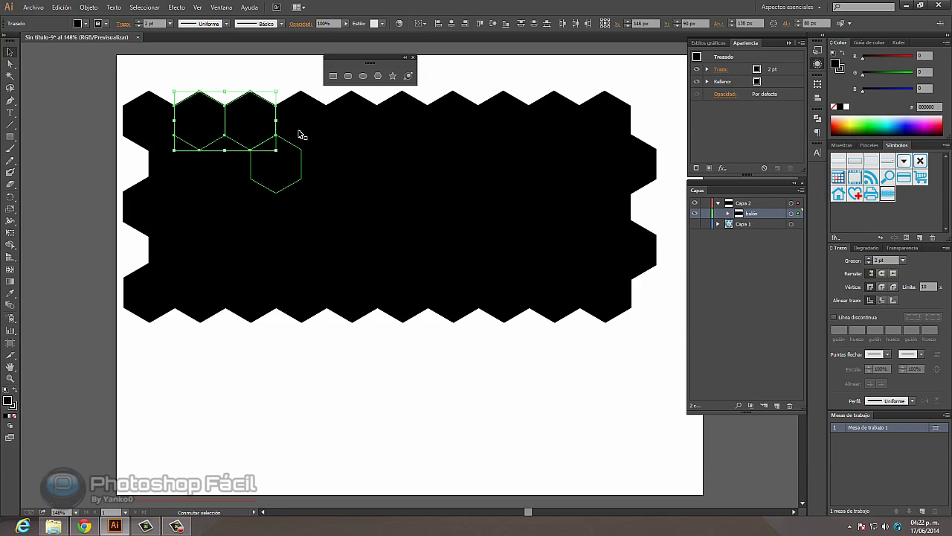
pyautogui.keyDown('shift'); pyautogui.click(303, 132); pyautogui.keyUp('shift')
pyautogui.keyDown('shift'); pyautogui.click(372, 121); pyautogui.keyUp('shift')
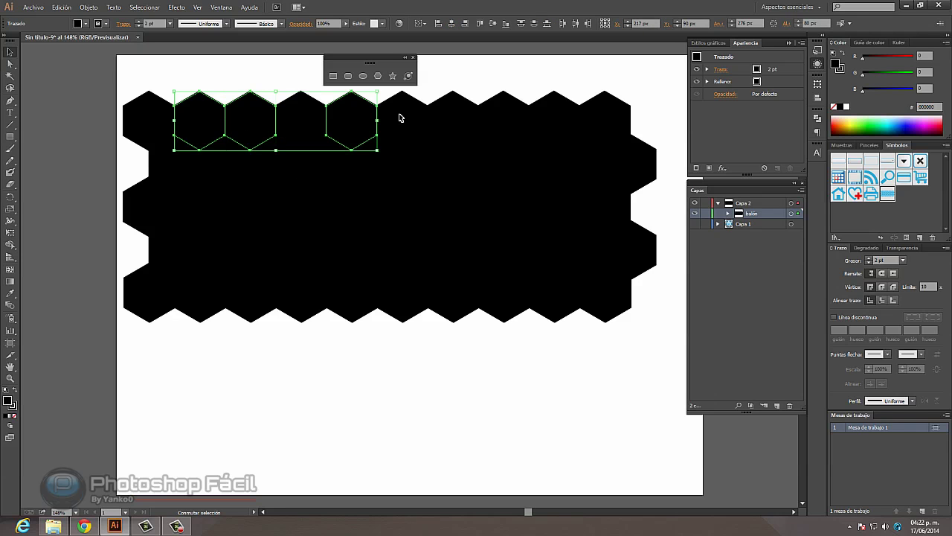
pyautogui.keyDown('shift'); pyautogui.click(407, 123); pyautogui.keyUp('shift')
pyautogui.keyDown('shift'); pyautogui.click(511, 121); pyautogui.keyUp('shift')
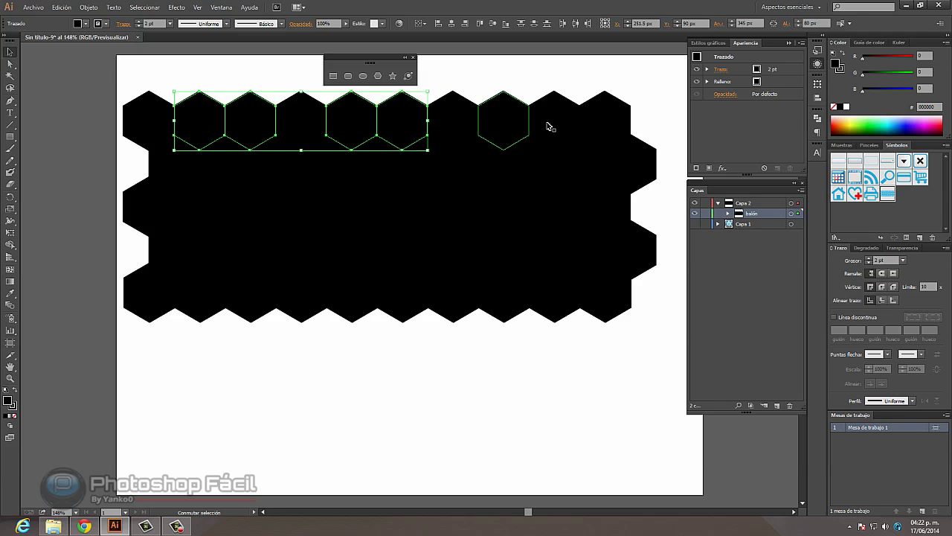
pyautogui.keyDown('shift'); pyautogui.click(548, 127); pyautogui.keyUp('shift')
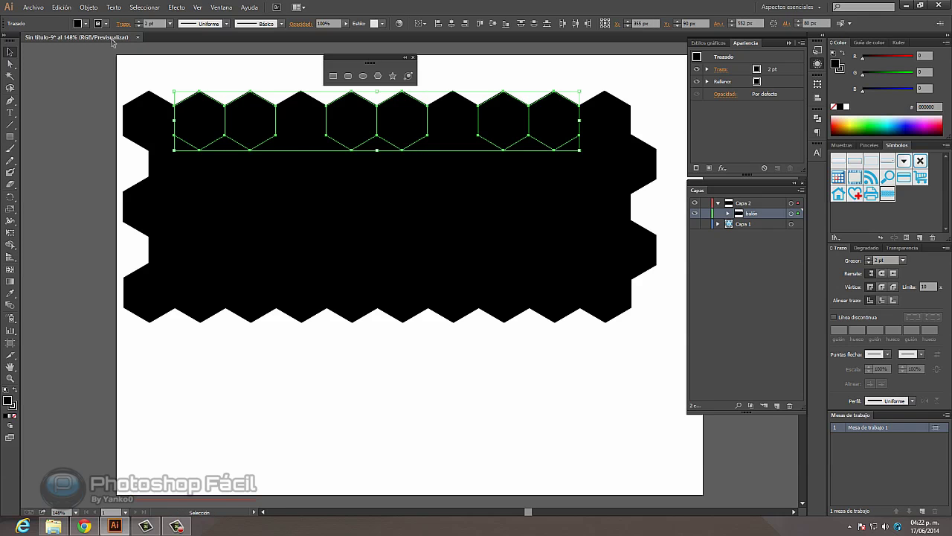
pyautogui.click(87, 25)
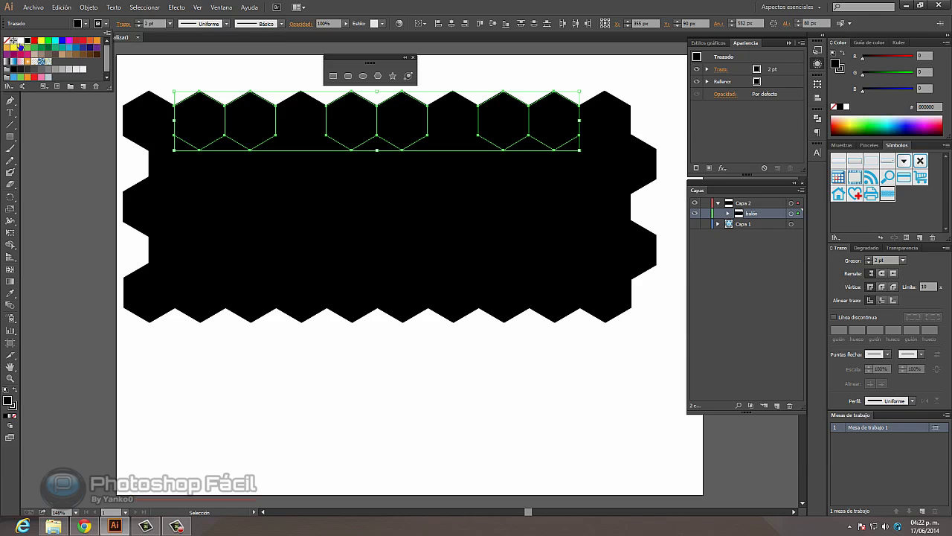
pyautogui.click(16, 46)
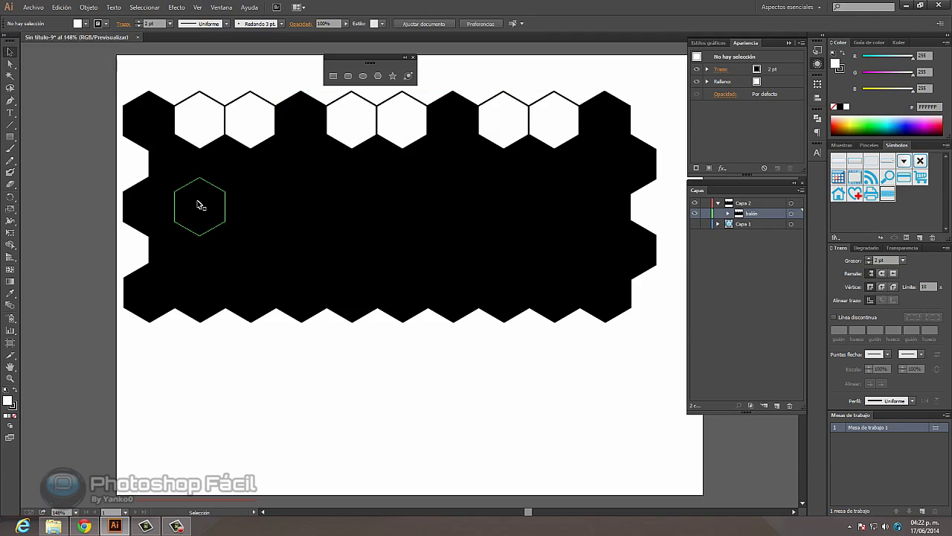
# Fill three hexagon pairs in the middle row and three in the bottom row with white
pyautogui.click(213, 204)
pyautogui.keyDown('shift'); pyautogui.click(245, 206); pyautogui.keyUp('shift')
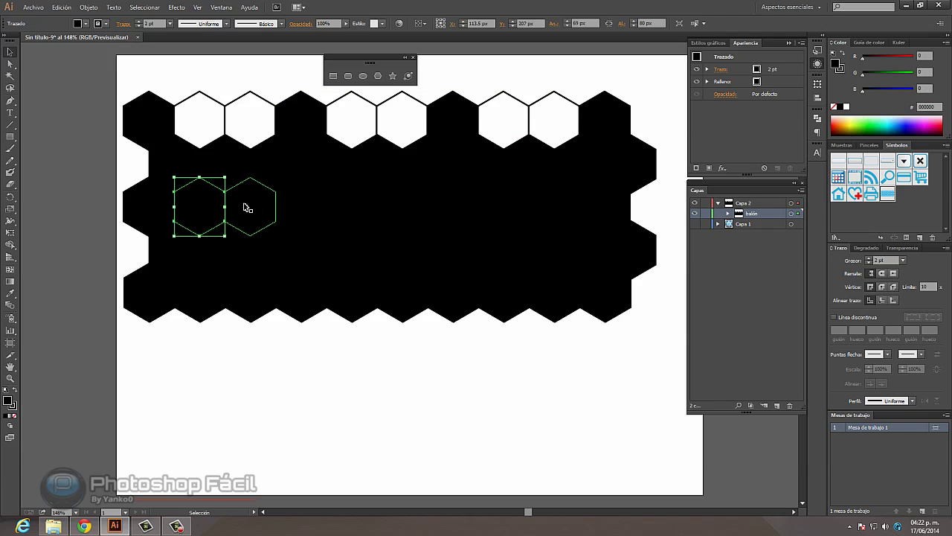
pyautogui.keyDown('shift'); pyautogui.click(355, 200); pyautogui.keyUp('shift')
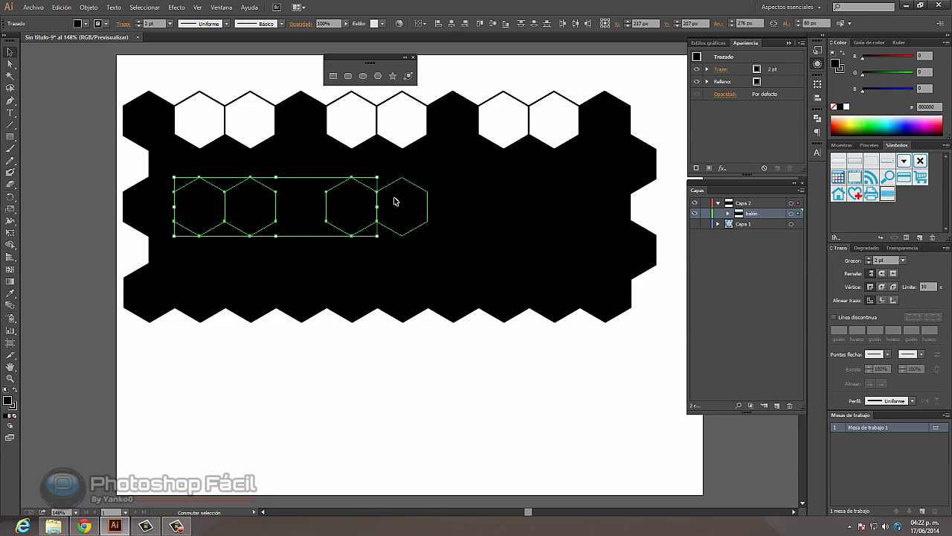
pyautogui.keyDown('shift'); pyautogui.click(396, 201); pyautogui.keyUp('shift')
pyautogui.keyDown('shift'); pyautogui.click(519, 202); pyautogui.keyUp('shift')
pyautogui.keyDown('shift'); pyautogui.click(555, 201); pyautogui.keyUp('shift')
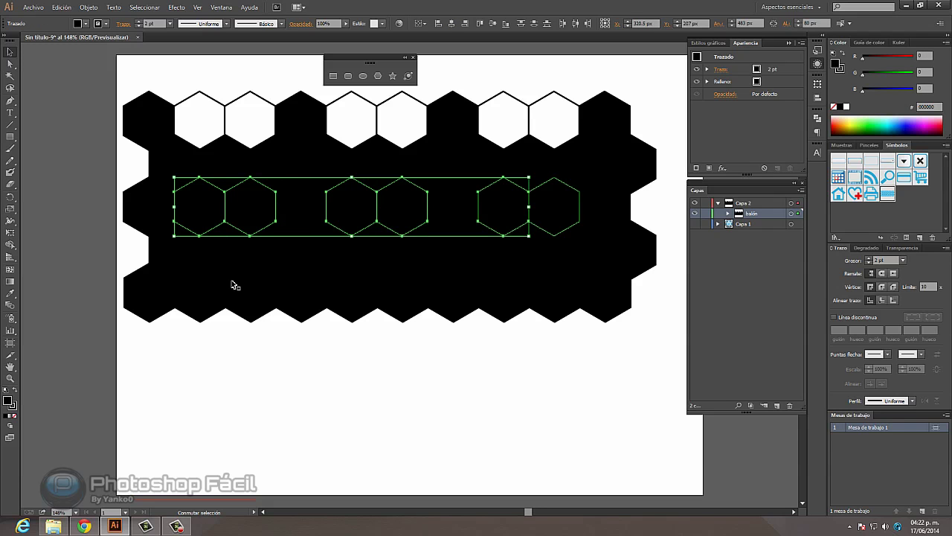
pyautogui.keyDown('shift'); pyautogui.click(218, 290); pyautogui.keyUp('shift')
pyautogui.keyDown('shift'); pyautogui.click(246, 290); pyautogui.keyUp('shift')
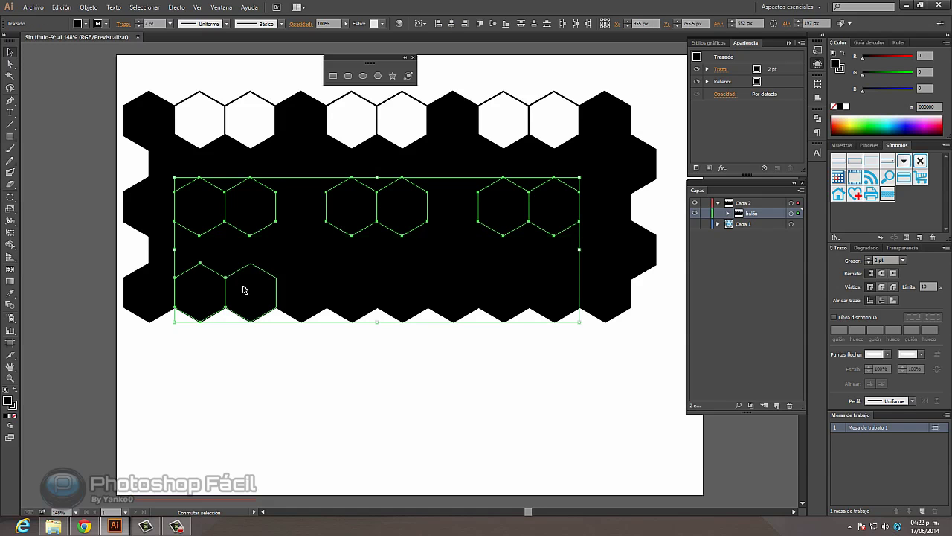
pyautogui.keyDown('shift'); pyautogui.click(340, 292); pyautogui.keyUp('shift')
pyautogui.keyDown('shift'); pyautogui.click(394, 292); pyautogui.keyUp('shift')
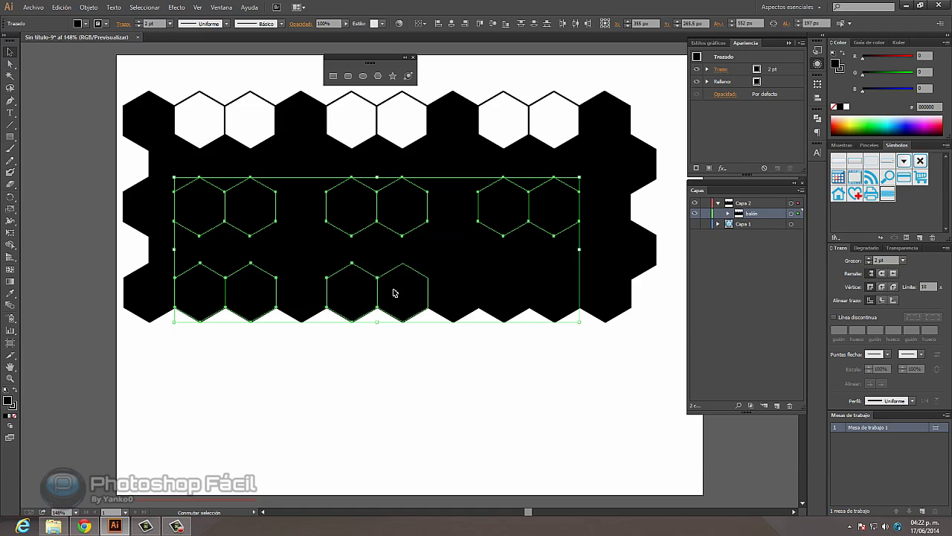
pyautogui.keyDown('shift'); pyautogui.click(497, 290); pyautogui.keyUp('shift')
pyautogui.keyDown('shift'); pyautogui.click(543, 294); pyautogui.keyUp('shift')
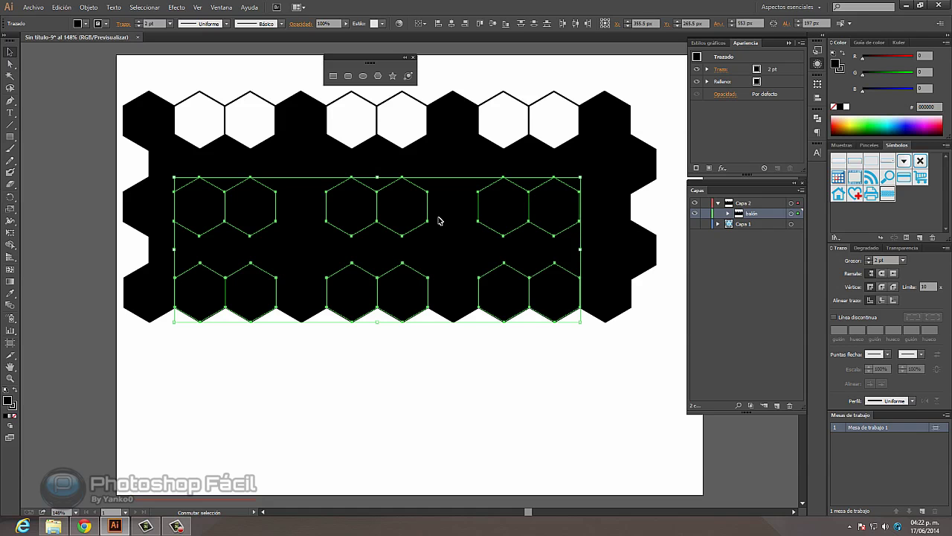
pyautogui.click(85, 24)
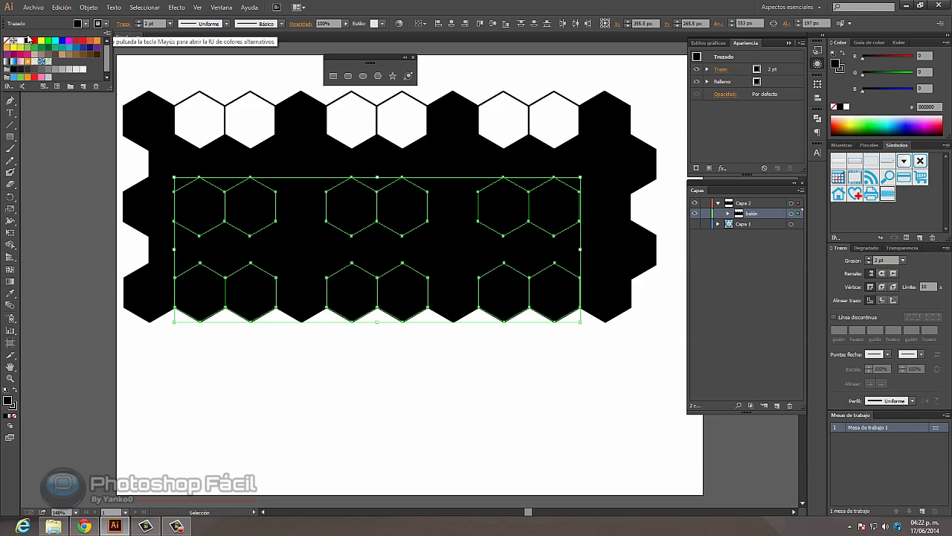
pyautogui.click(17, 43)
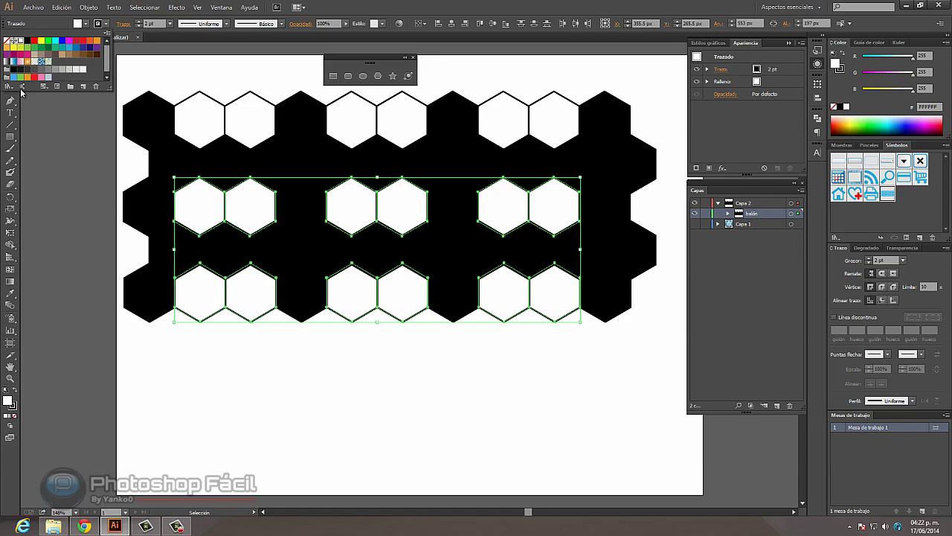
# Fill the remaining black hexagons in the second row with white
pyautogui.click(169, 170)
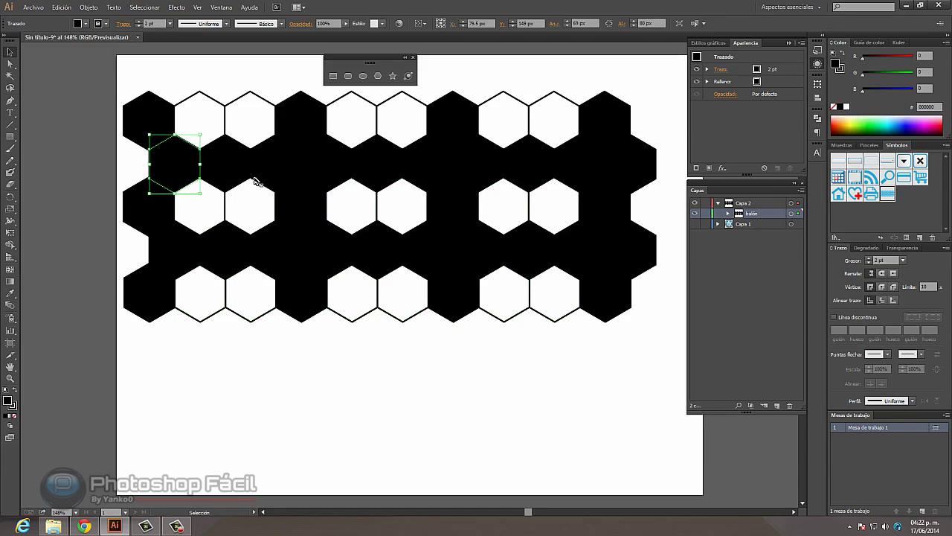
pyautogui.keyDown('shift'); pyautogui.click(347, 173); pyautogui.keyUp('shift')
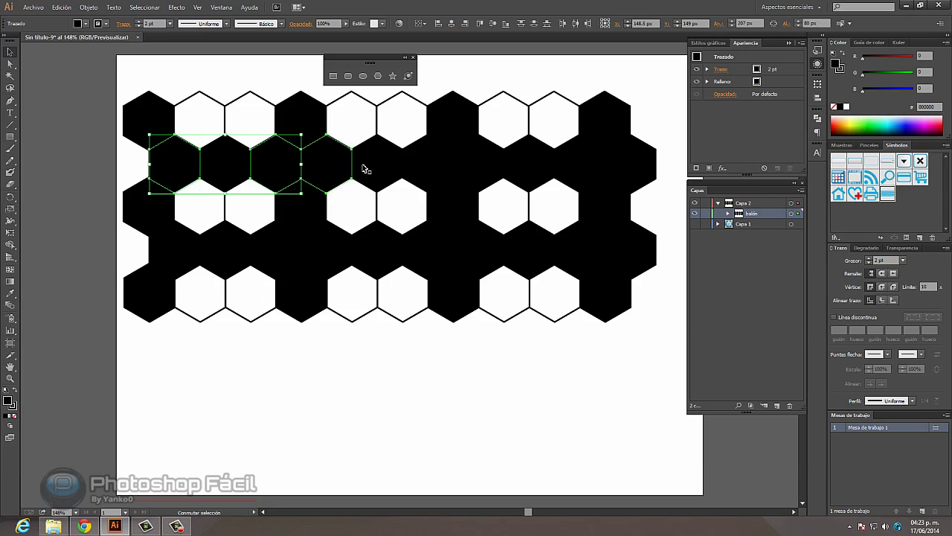
pyautogui.keyDown('shift'); pyautogui.click(467, 165); pyautogui.keyUp('shift')
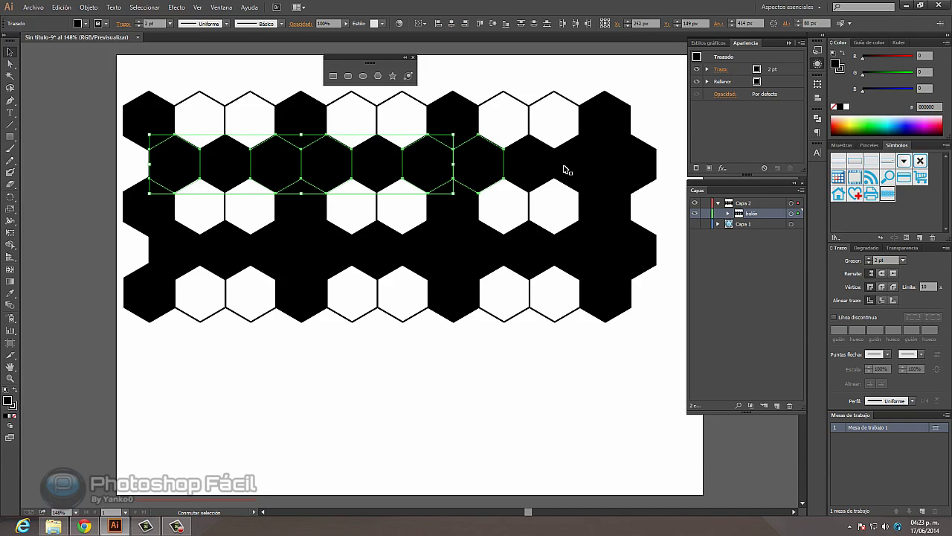
pyautogui.keyDown('shift'); pyautogui.click(615, 161); pyautogui.keyUp('shift')
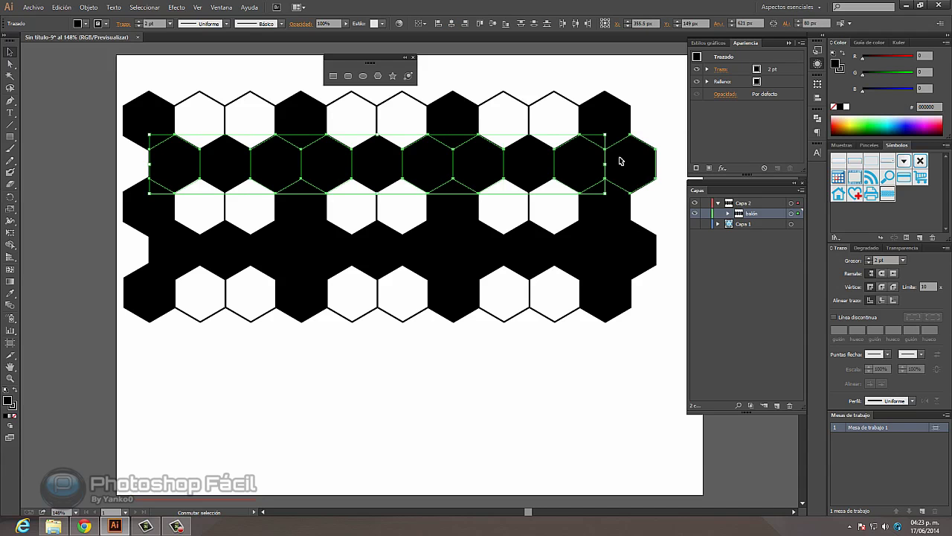
pyautogui.keyDown('shift'); pyautogui.click(619, 161); pyautogui.keyUp('shift')
pyautogui.click(82, 24)
pyautogui.click(23, 44)
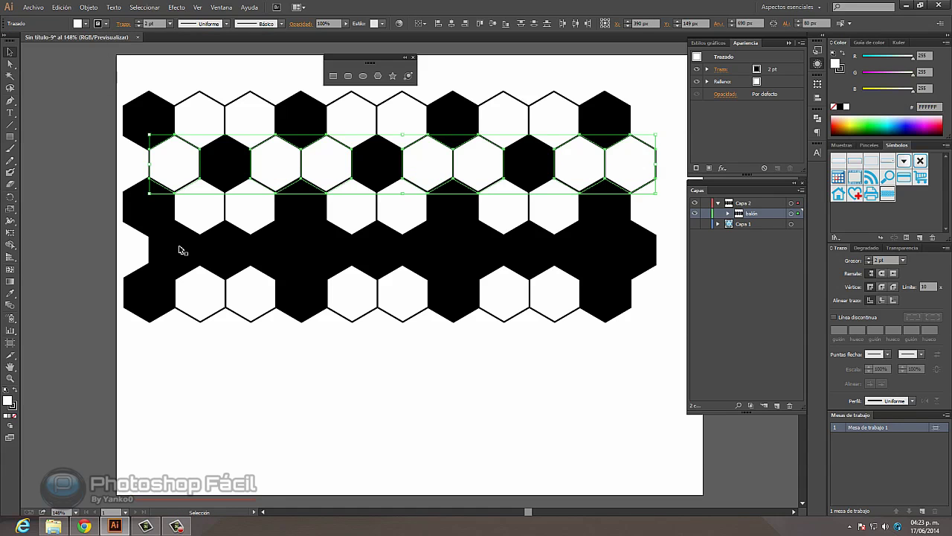
# Fill the fourth-row hexagons white, including the leftmost one
pyautogui.keyDown('shift'); pyautogui.click(283, 251); pyautogui.keyUp('shift')
pyautogui.keyDown('shift'); pyautogui.click(335, 248); pyautogui.keyUp('shift')
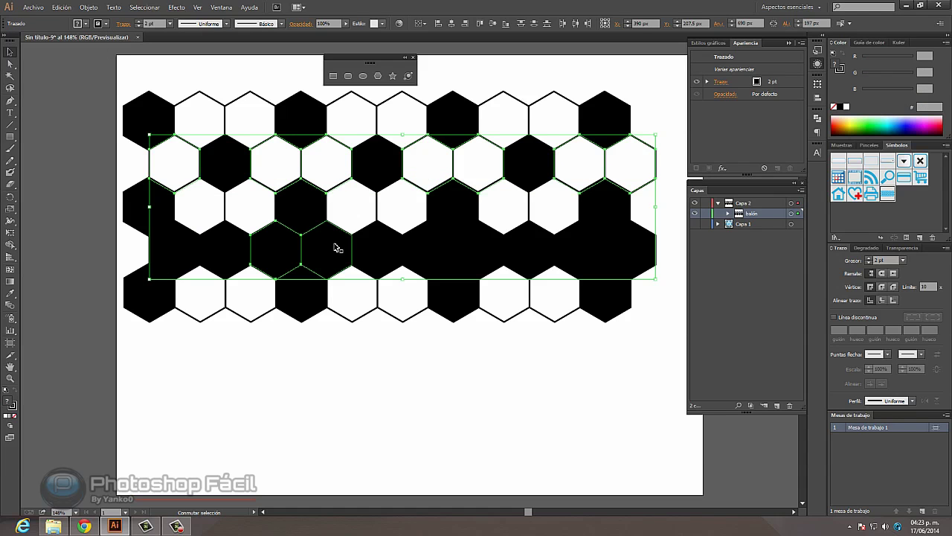
pyautogui.keyDown('shift'); pyautogui.click(375, 250); pyautogui.keyUp('shift')
pyautogui.keyDown('shift'); pyautogui.click(432, 250); pyautogui.keyUp('shift')
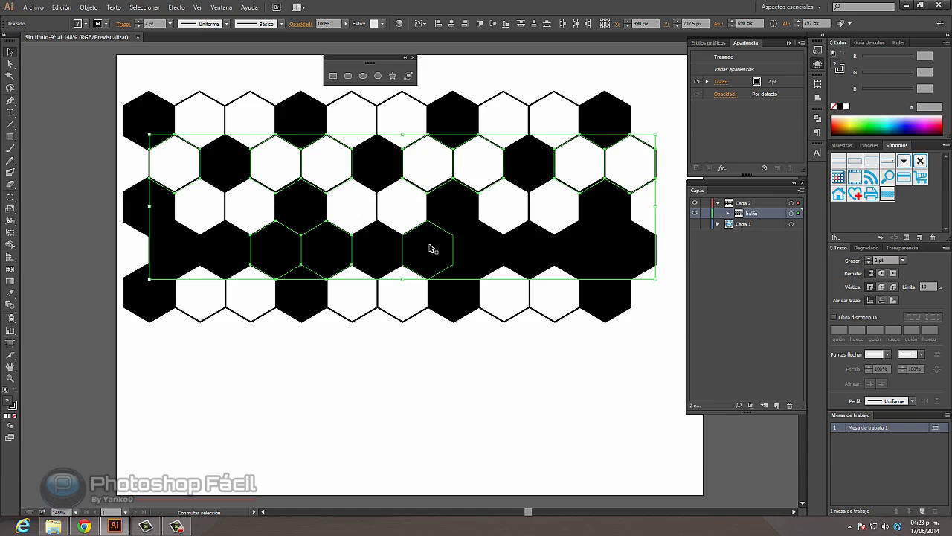
pyautogui.keyDown('shift'); pyautogui.click(470, 250); pyautogui.keyUp('shift')
pyautogui.keyDown('shift'); pyautogui.click(528, 251); pyautogui.keyUp('shift')
pyautogui.keyDown('shift'); pyautogui.click(575, 251); pyautogui.keyUp('shift')
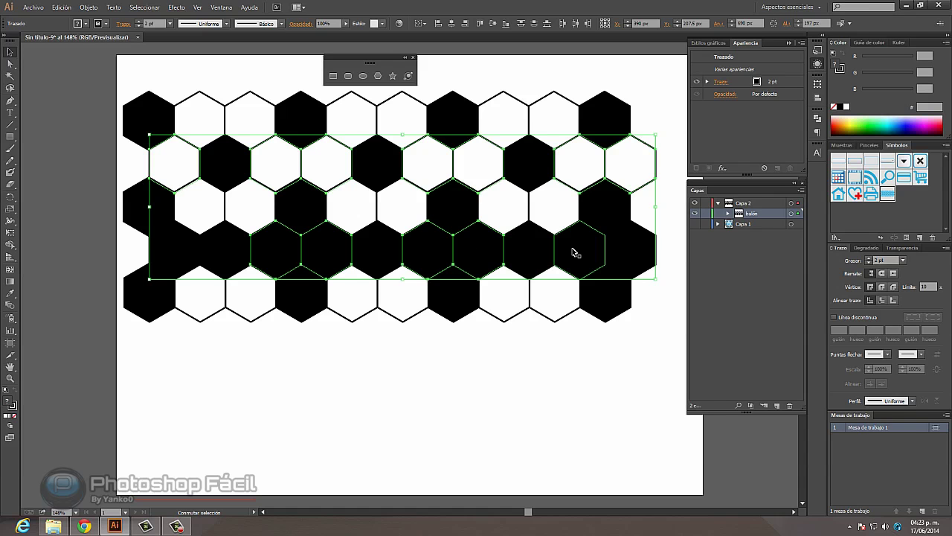
pyautogui.keyDown('shift'); pyautogui.click(621, 251); pyautogui.keyUp('shift')
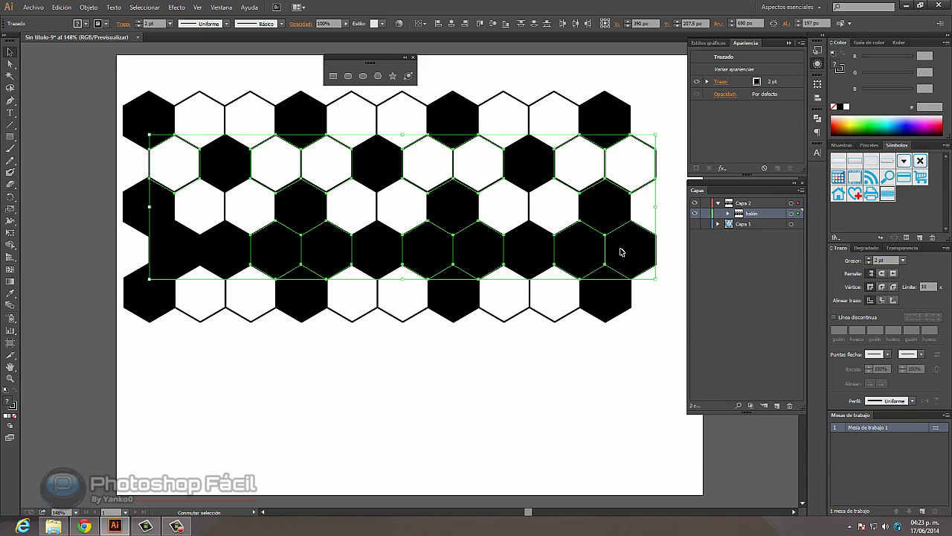
pyautogui.click(86, 24)
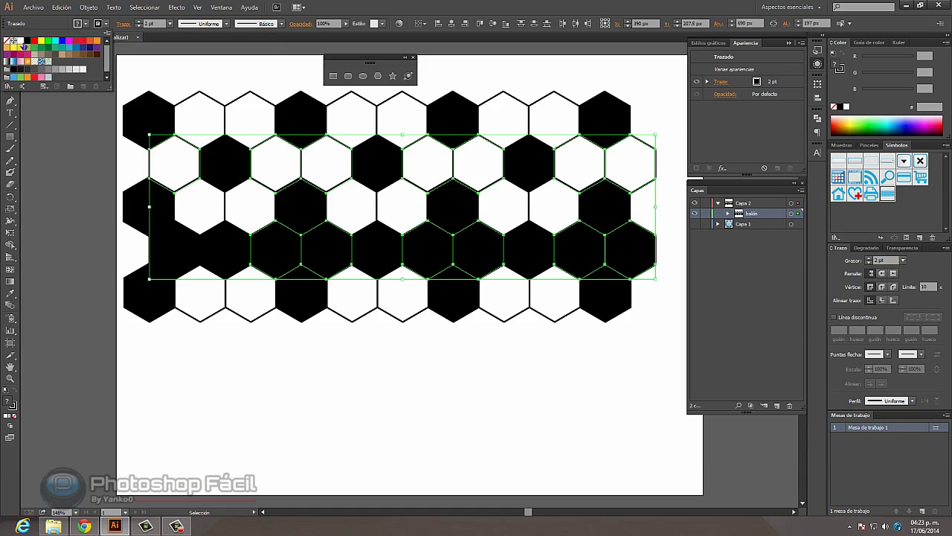
pyautogui.click(24, 46)
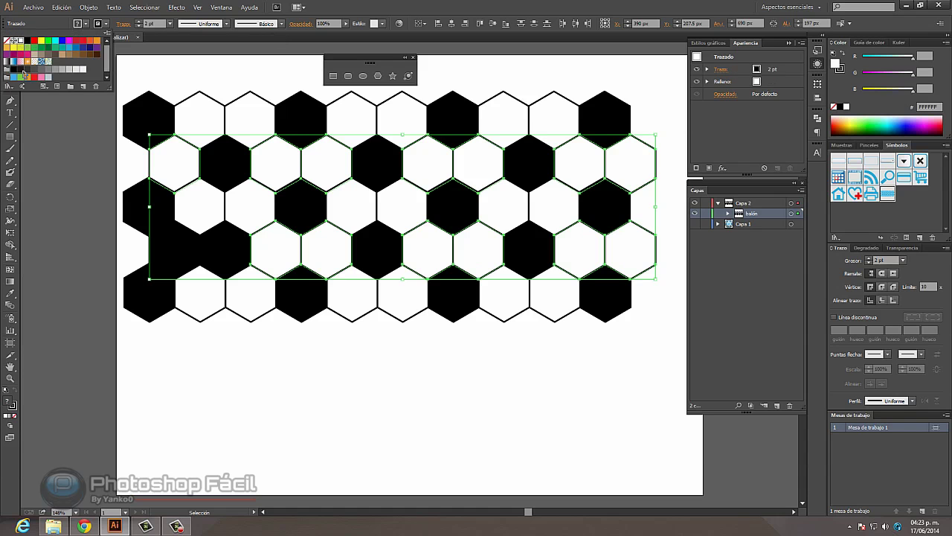
pyautogui.click(177, 247)
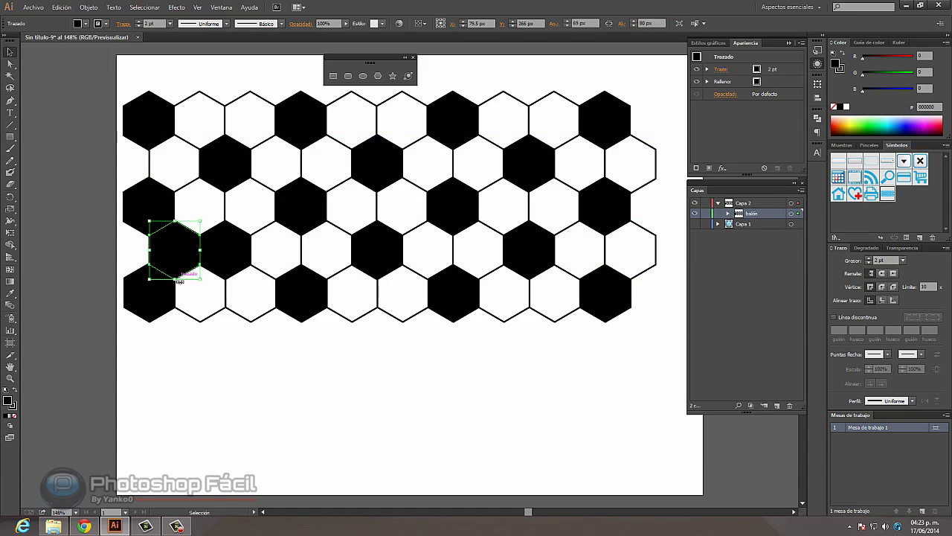
pyautogui.click(96, 24)
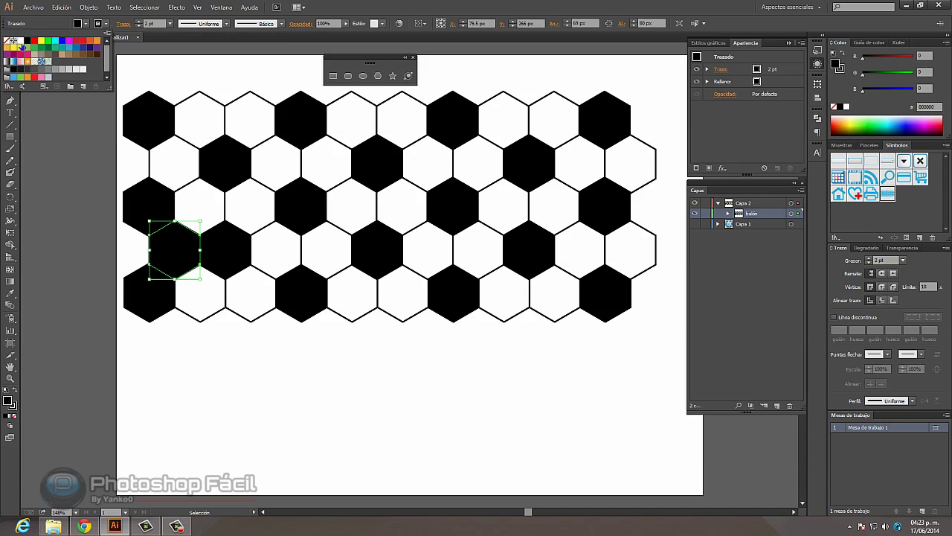
pyautogui.click(622, 325)
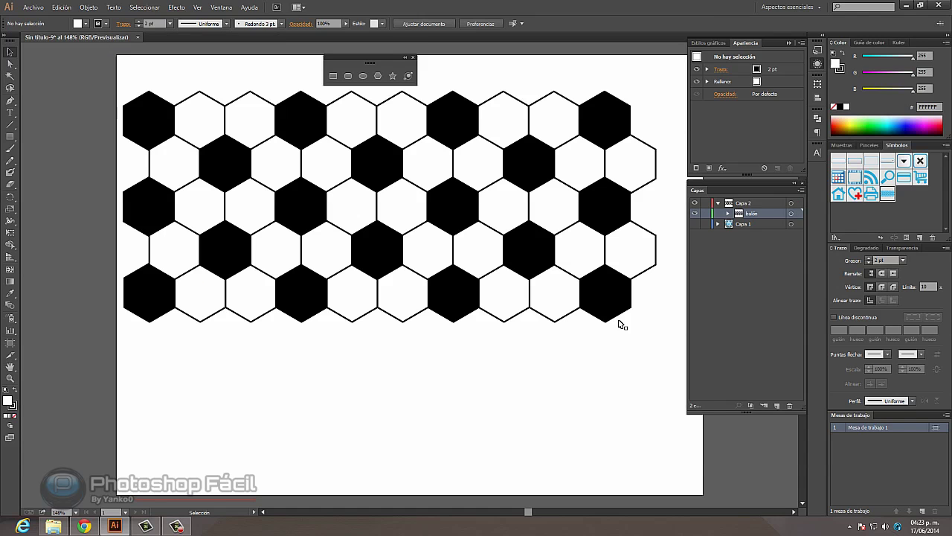
# Save the black-and-white hexagon pattern as symbol balon2, then delete it from the artboard
pyautogui.moveTo(668, 345); pyautogui.dragTo(123, 83)
pyautogui.moveTo(373, 127); pyautogui.dragTo(893, 207)
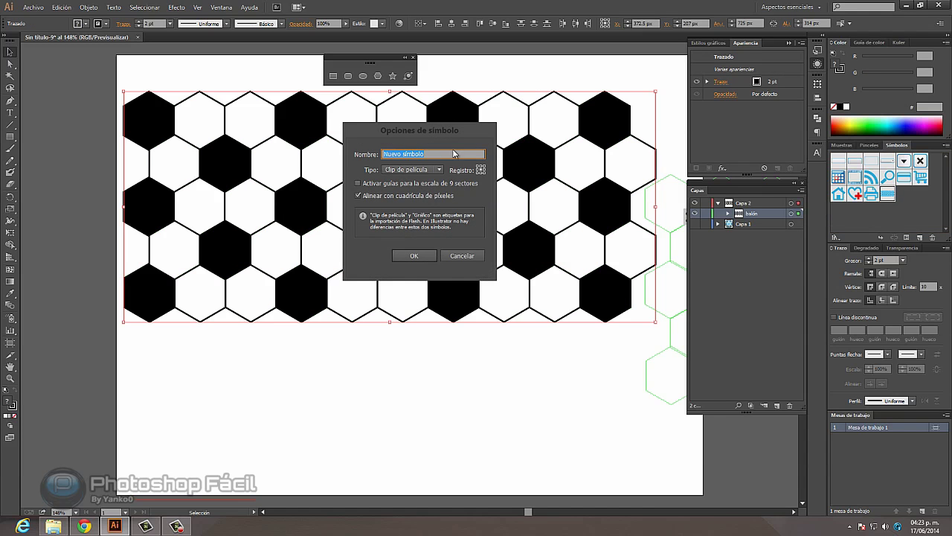
pyautogui.write('balon2')
pyautogui.click(442, 229)
pyautogui.press('Return')
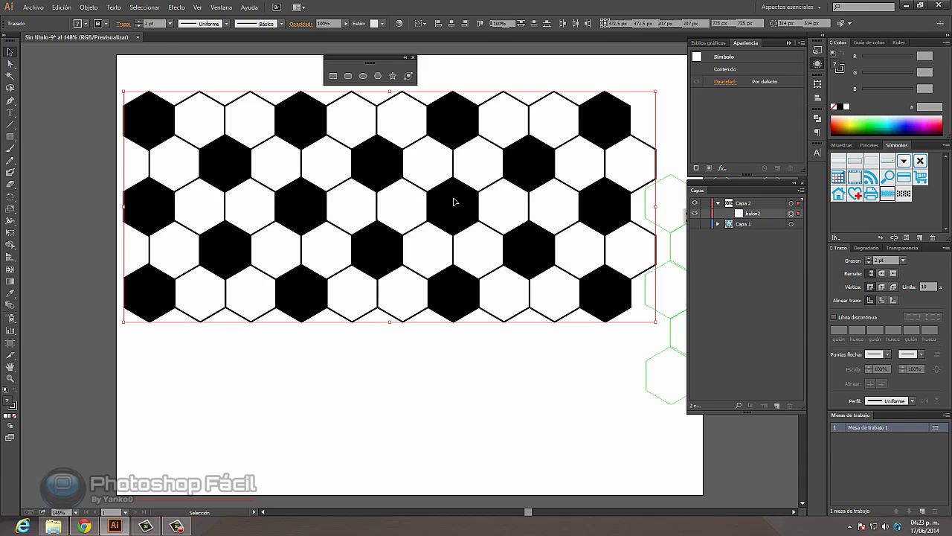
pyautogui.press('Delete')
# Draw a circle with no stroke and a light grey fill
pyautogui.click(363, 75)
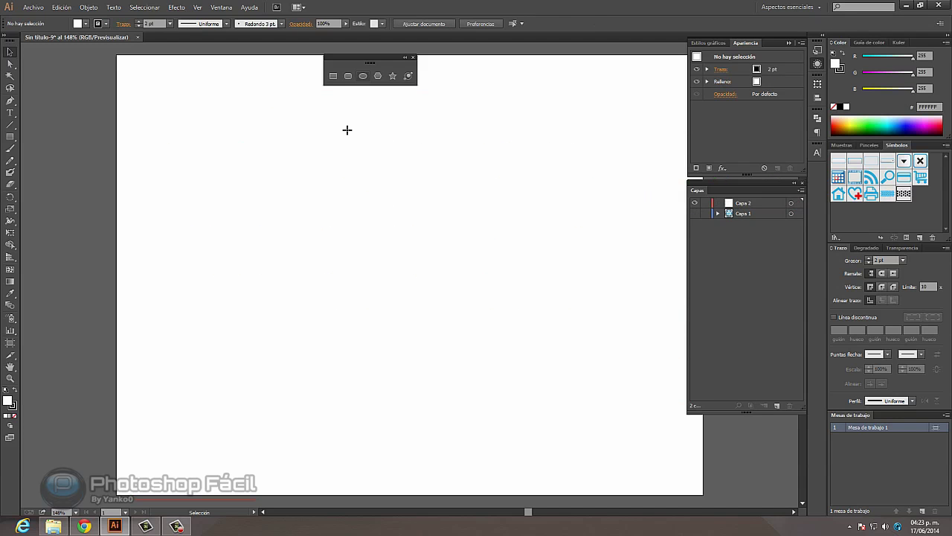
pyautogui.moveTo(310, 270); pyautogui.dragTo(413, 165)
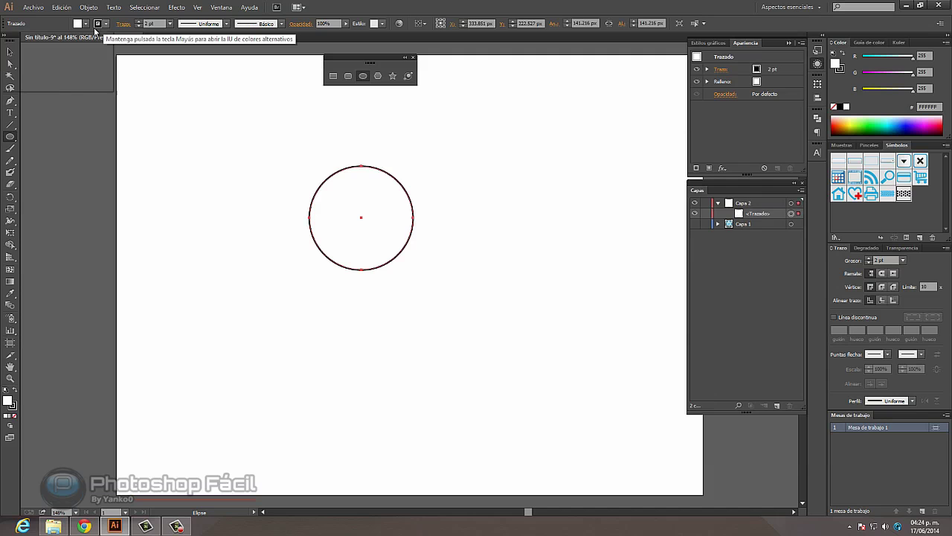
pyautogui.click(77, 24)
pyautogui.press('/')
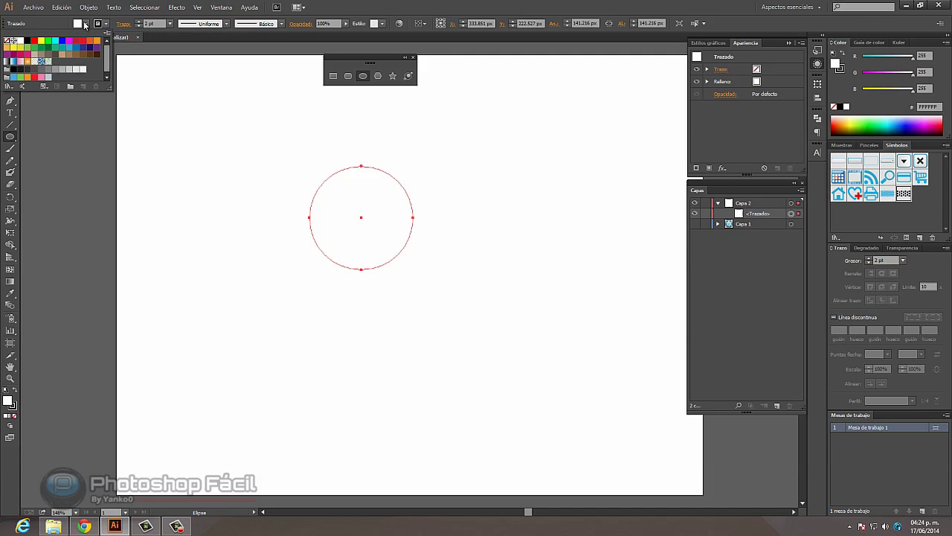
pyautogui.click(86, 24)
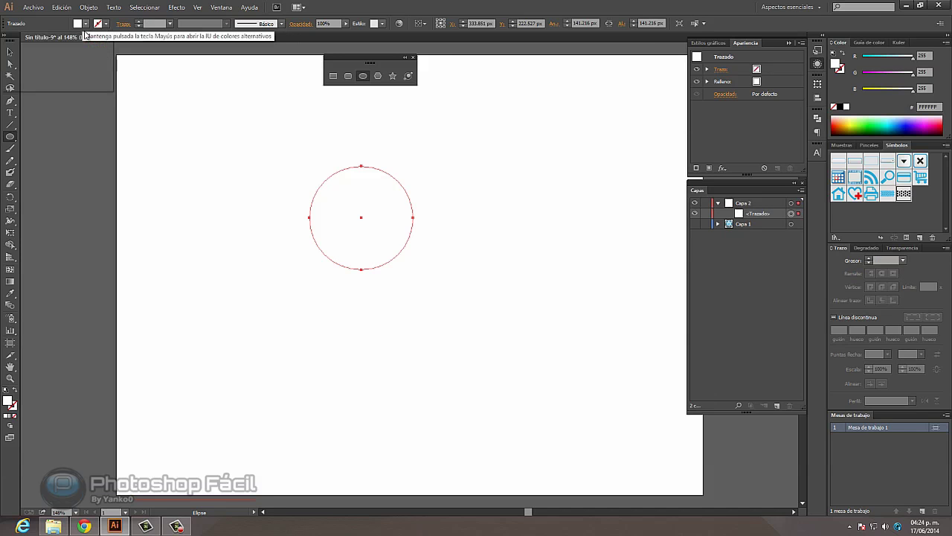
pyautogui.click(86, 24)
pyautogui.click(76, 70)
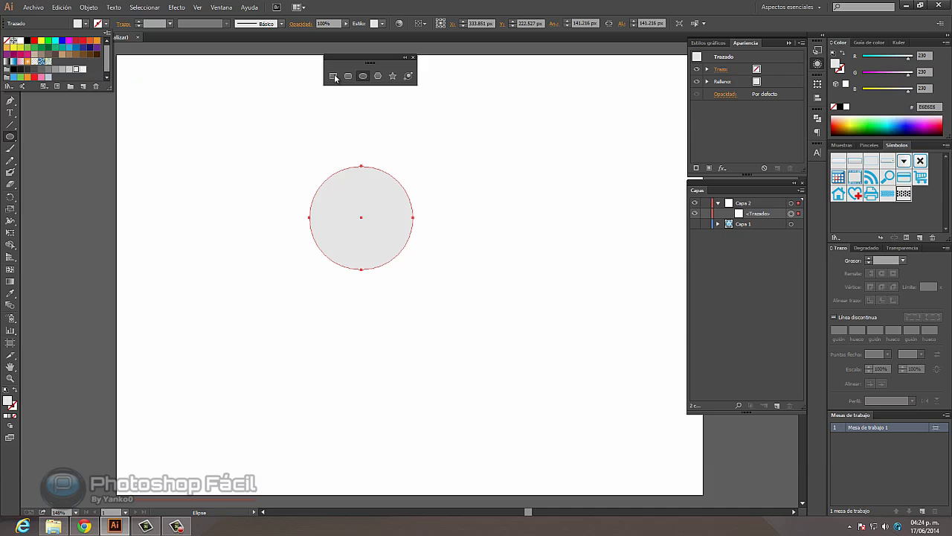
# Cut away the circle's left half with a rectangle and Pathfinder Minus Front
pyautogui.click(335, 77)
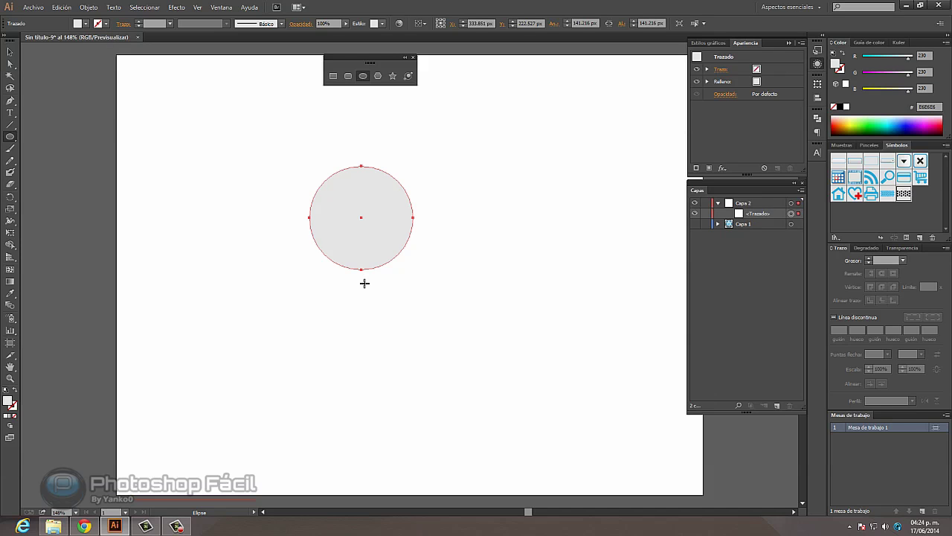
pyautogui.moveTo(362, 278); pyautogui.dragTo(292, 147)
pyautogui.click(11, 52)
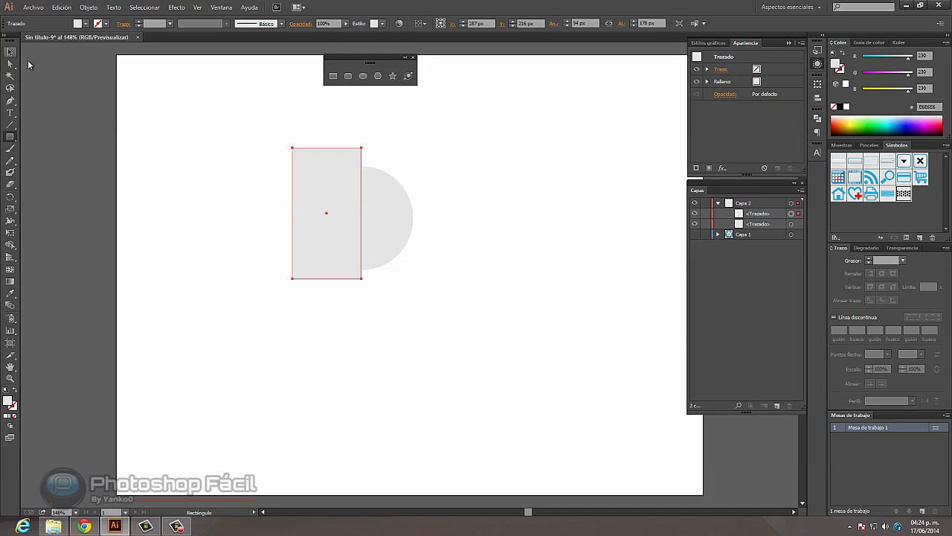
pyautogui.keyDown('shift'); pyautogui.click(392, 223); pyautogui.keyUp('shift')
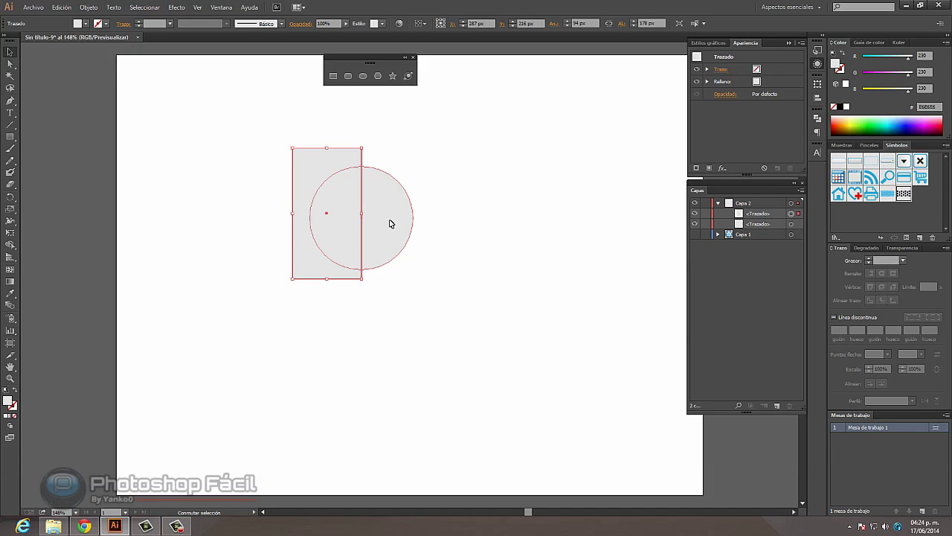
pyautogui.keyDown('shift'); pyautogui.click(390, 223); pyautogui.keyUp('shift')
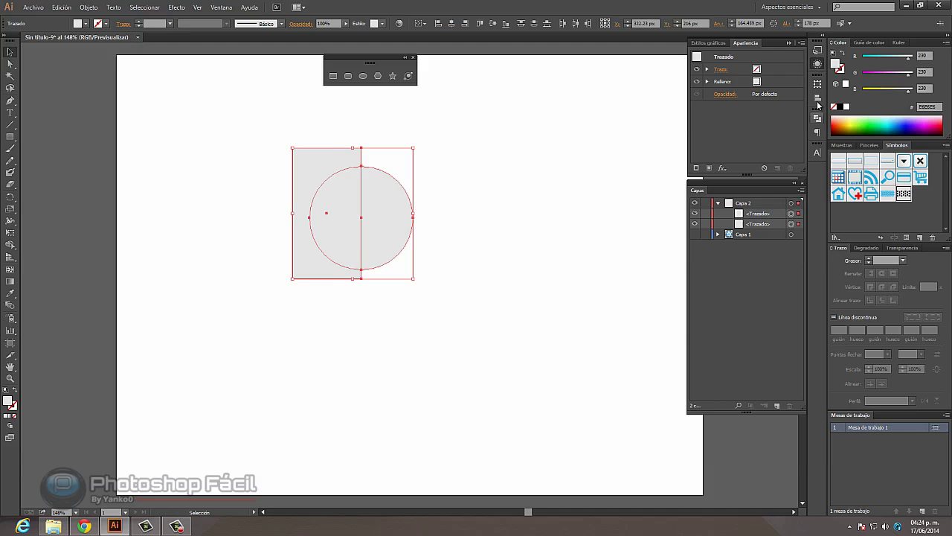
pyautogui.click(817, 118)
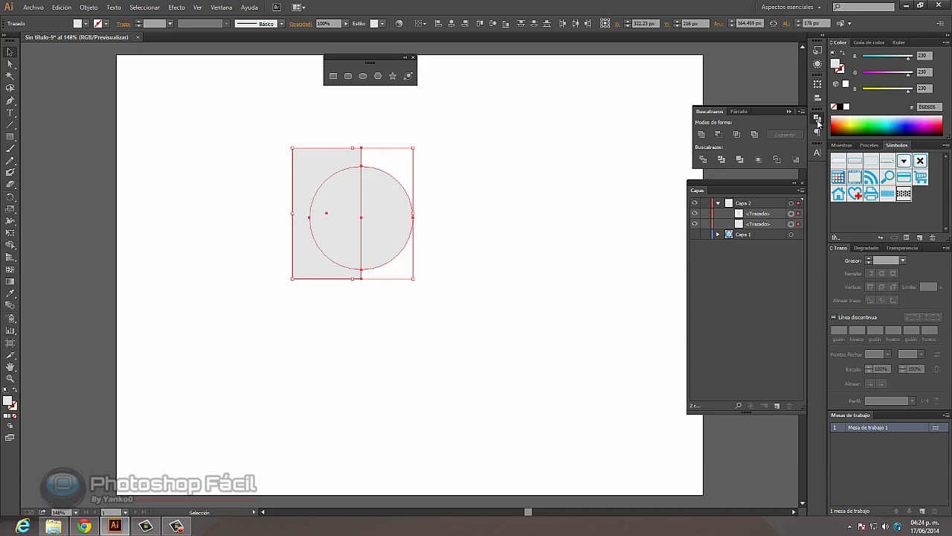
pyautogui.click(719, 134)
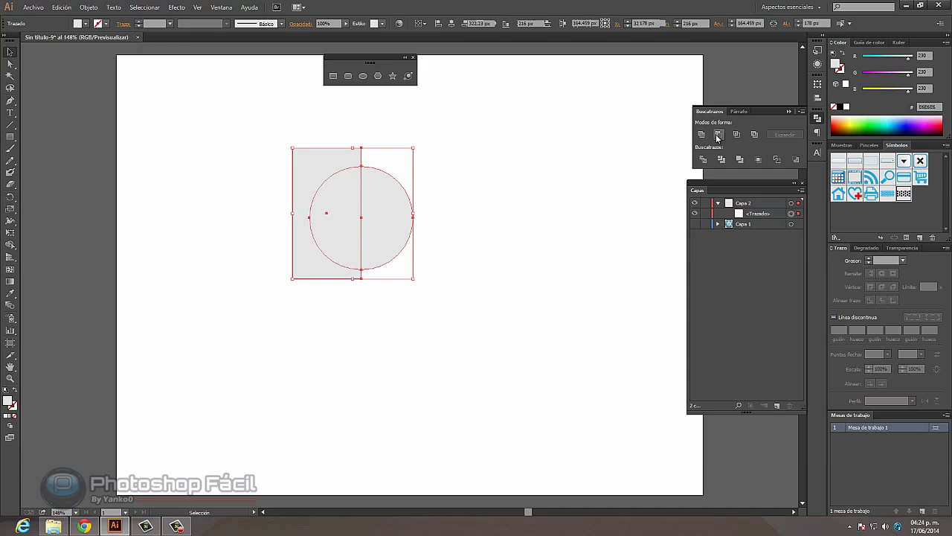
# Apply Effect > 3D > Revolve to the half-circle with Preview on
pyautogui.click(176, 8)
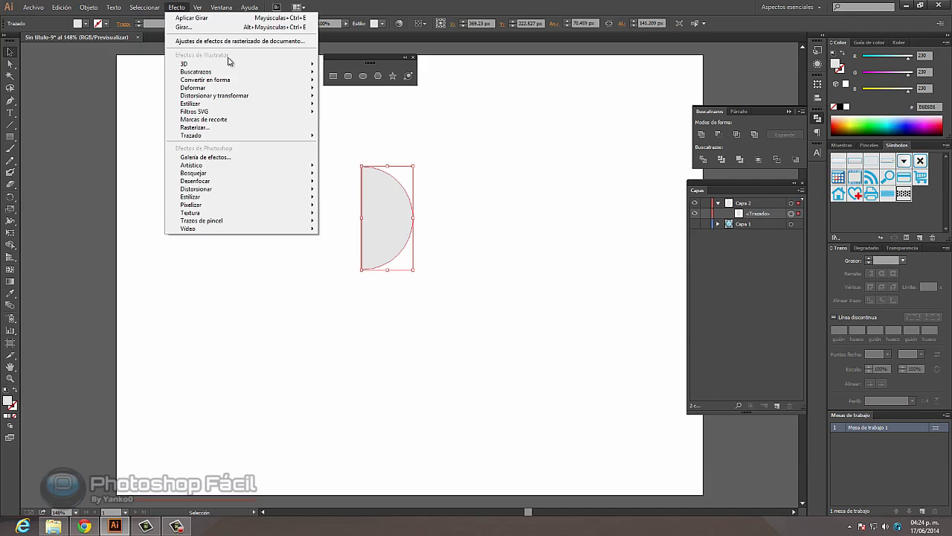
pyautogui.moveTo(184, 63)
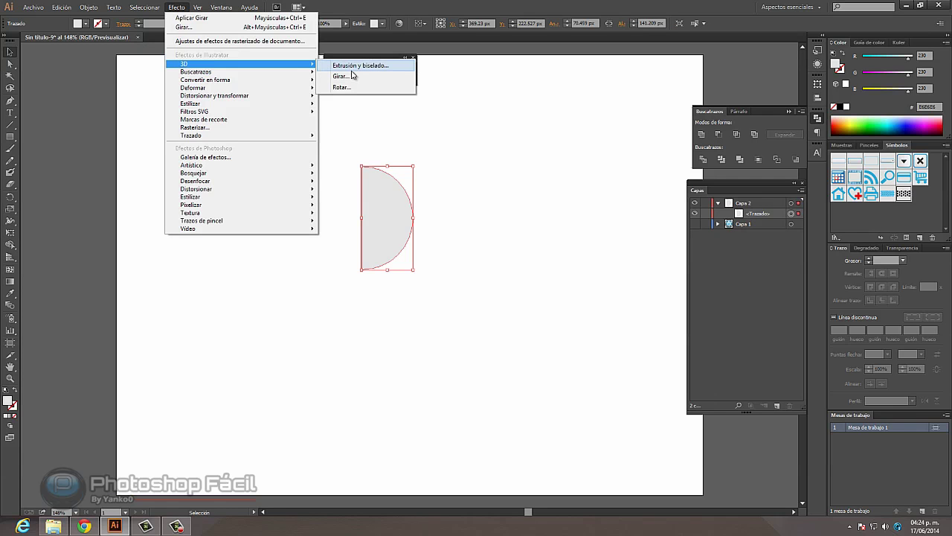
pyautogui.click(341, 76)
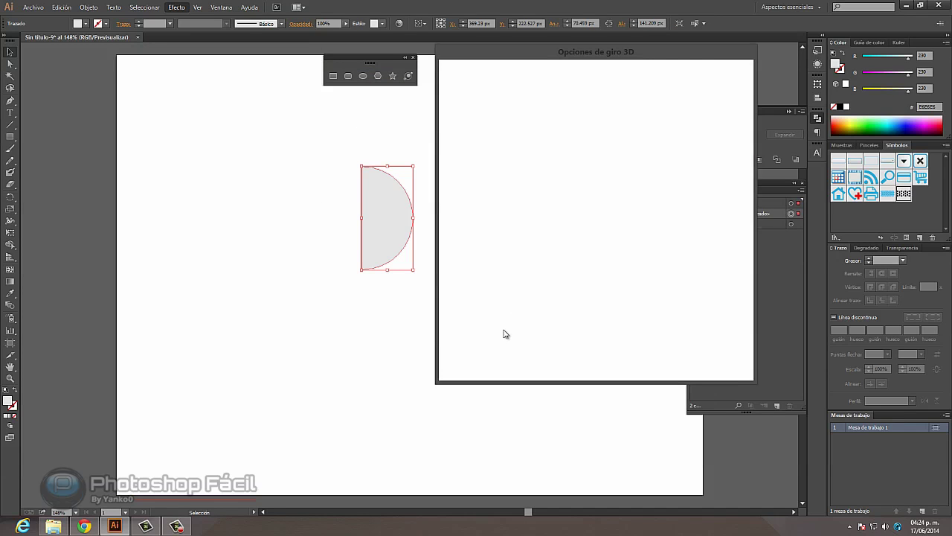
pyautogui.click(449, 369)
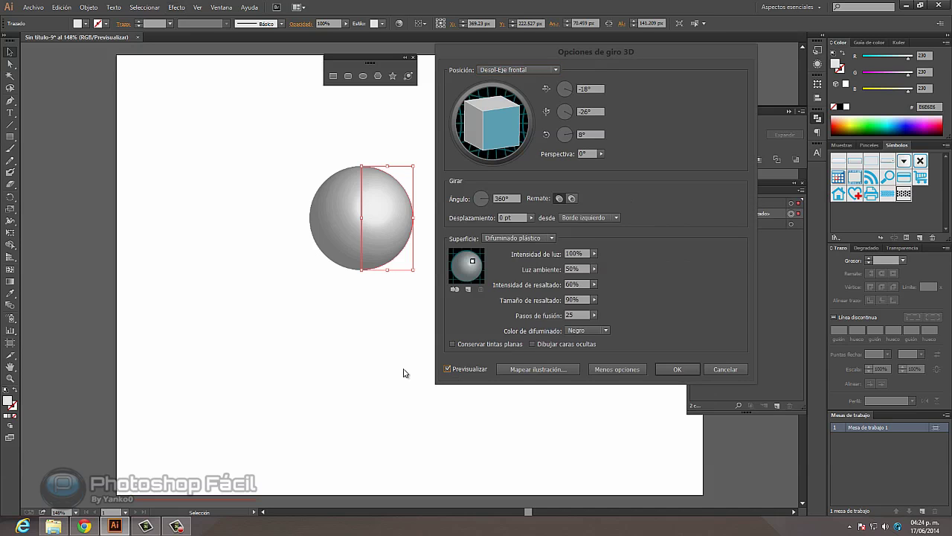
pyautogui.click(573, 370)
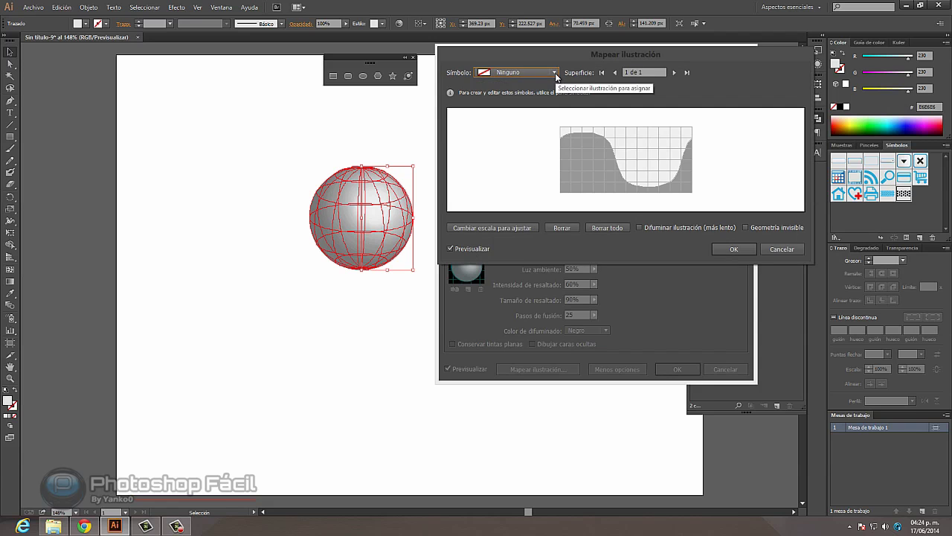
# Map the balon2 symbol onto the sphere with Shade Artwork enabled
pyautogui.click(555, 73)
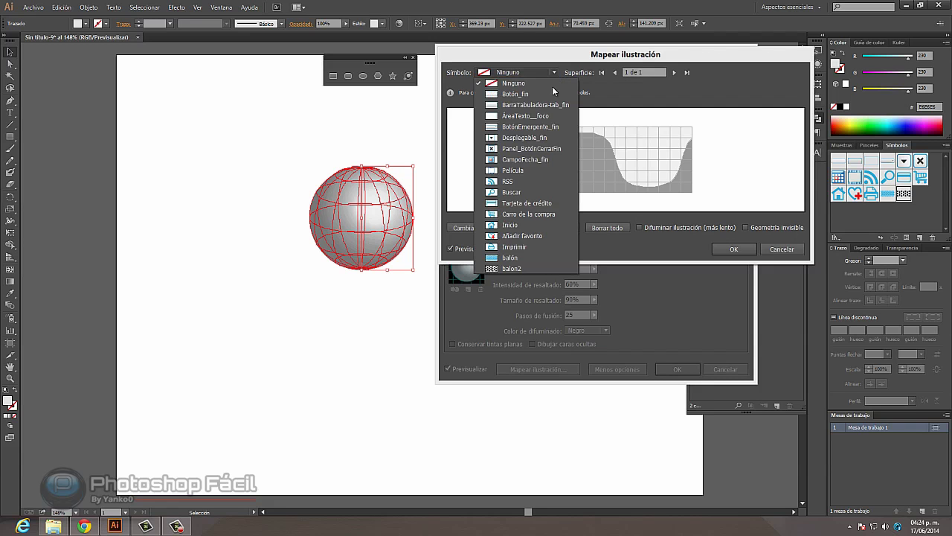
pyautogui.click(520, 268)
pyautogui.moveTo(657, 152); pyautogui.dragTo(654, 153)
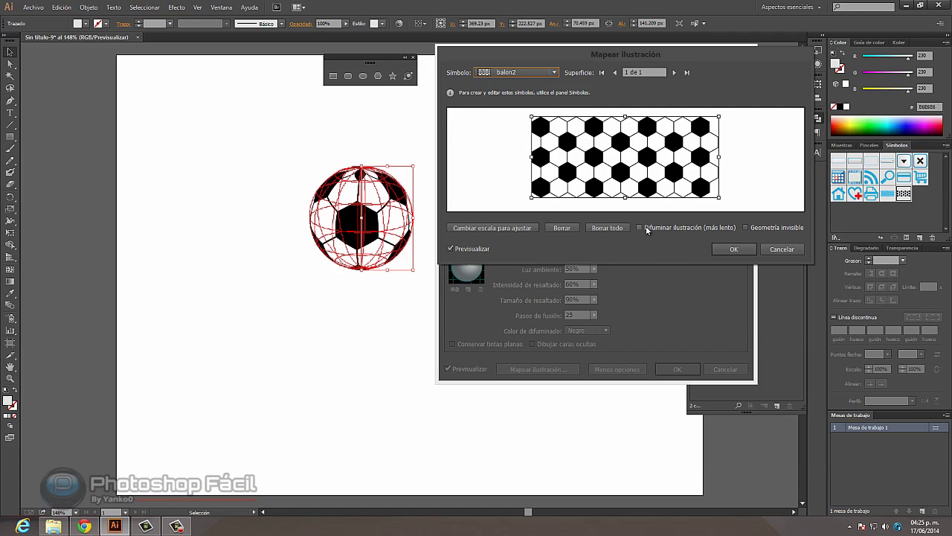
pyautogui.click(640, 227)
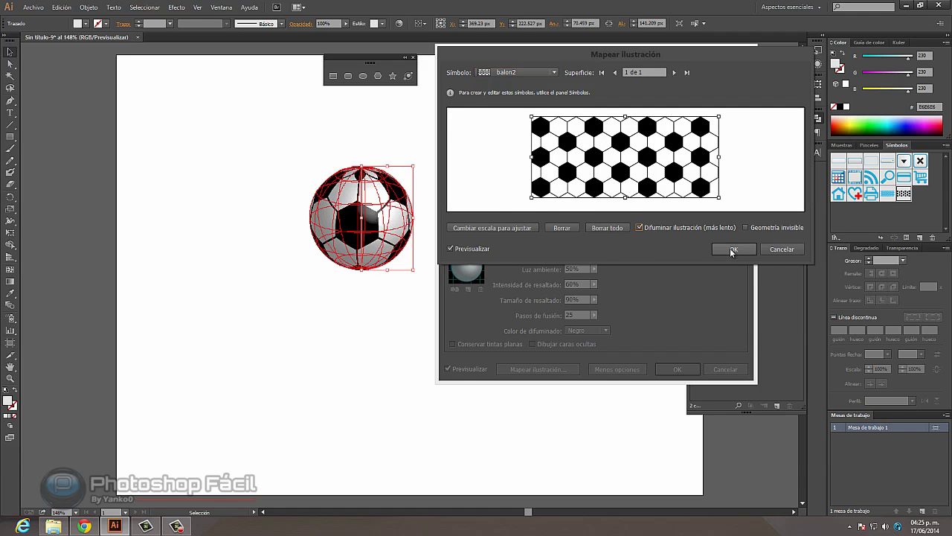
pyautogui.click(732, 250)
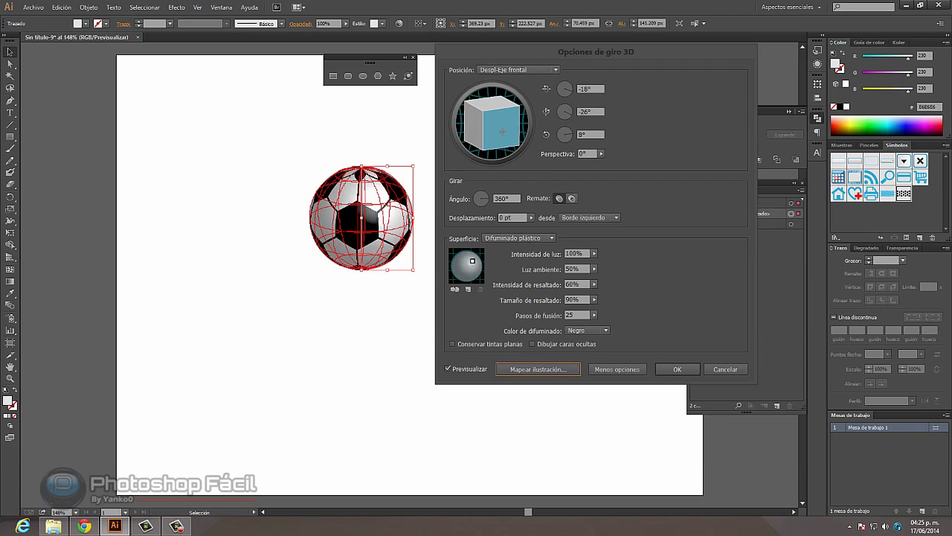
# Adjust the ball's 3D rotation, set Blend Steps to 200, and apply the revolve
pyautogui.moveTo(492, 122); pyautogui.dragTo(498, 125)
pyautogui.moveTo(472, 261); pyautogui.dragTo(463, 265)
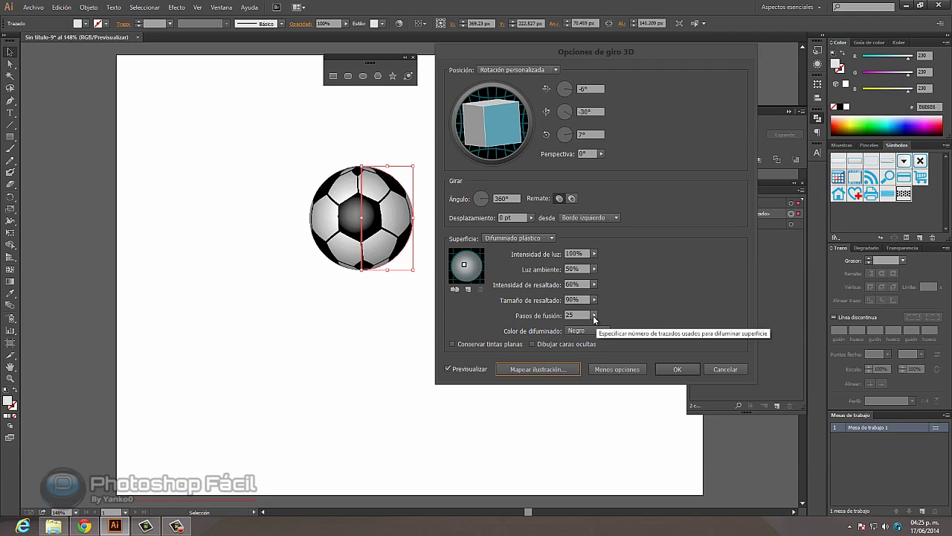
pyautogui.moveTo(588, 315); pyautogui.dragTo(563, 316)
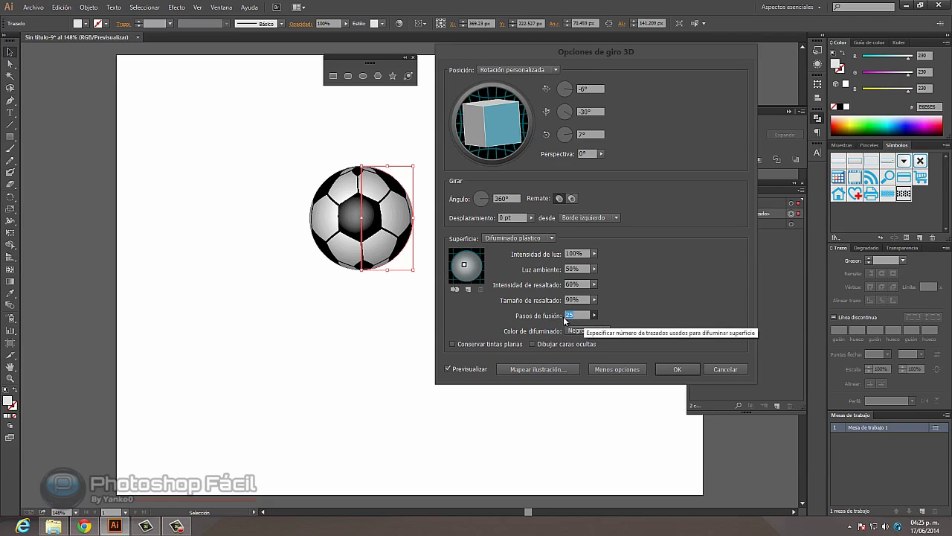
pyautogui.write('200')
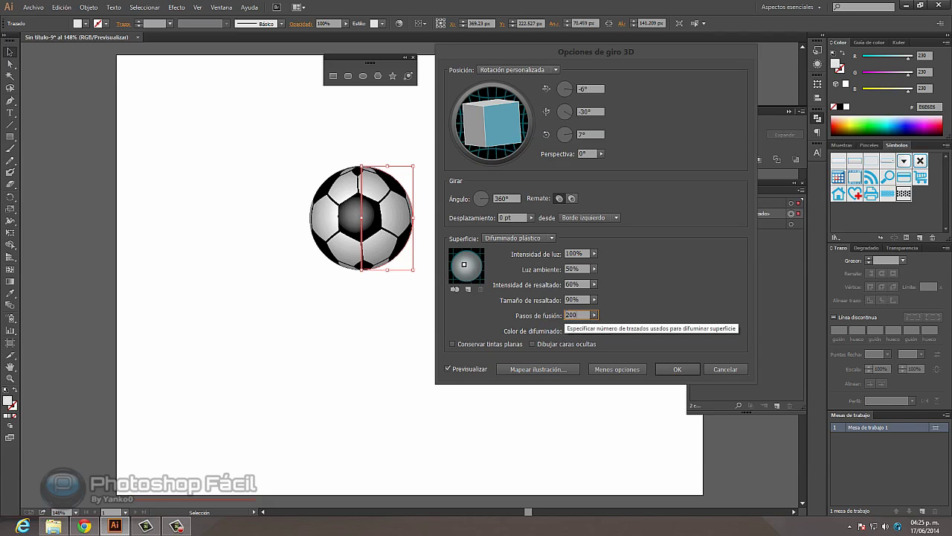
pyautogui.click(677, 369)
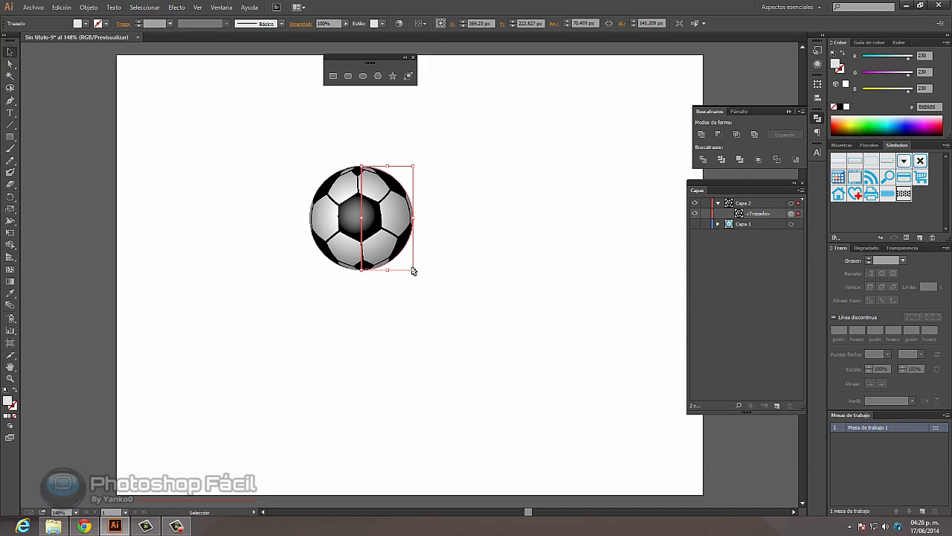
# Enlarge the ball to about double size and export into a new desktop folder Balones
pyautogui.moveTo(414, 271); pyautogui.dragTo(464, 371)
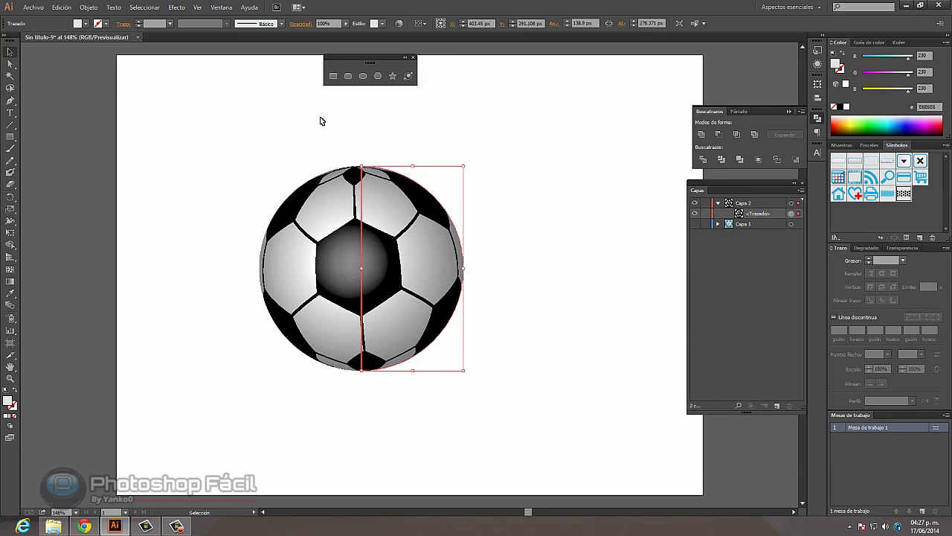
pyautogui.click(33, 7)
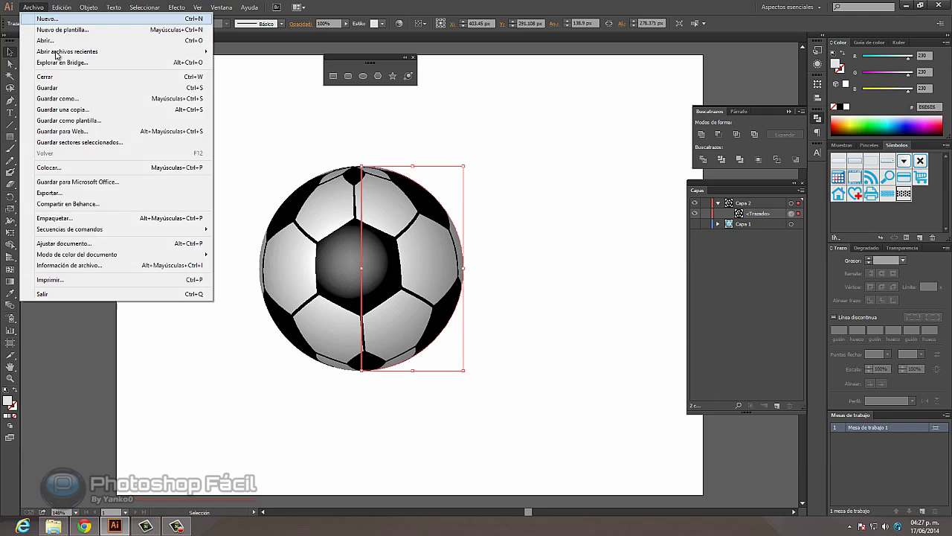
pyautogui.click(88, 192)
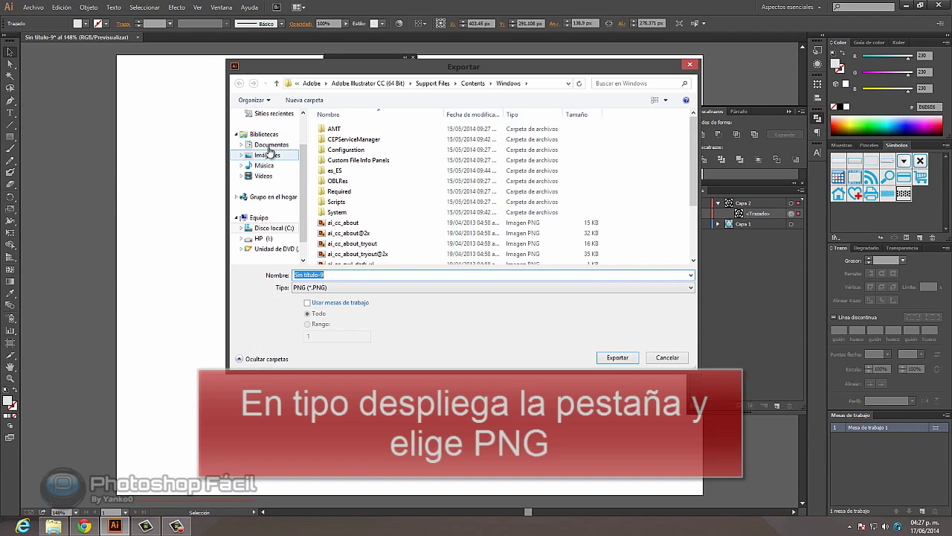
pyautogui.scroll(1, 268, 155)
pyautogui.click(266, 149)
pyautogui.click(407, 192)
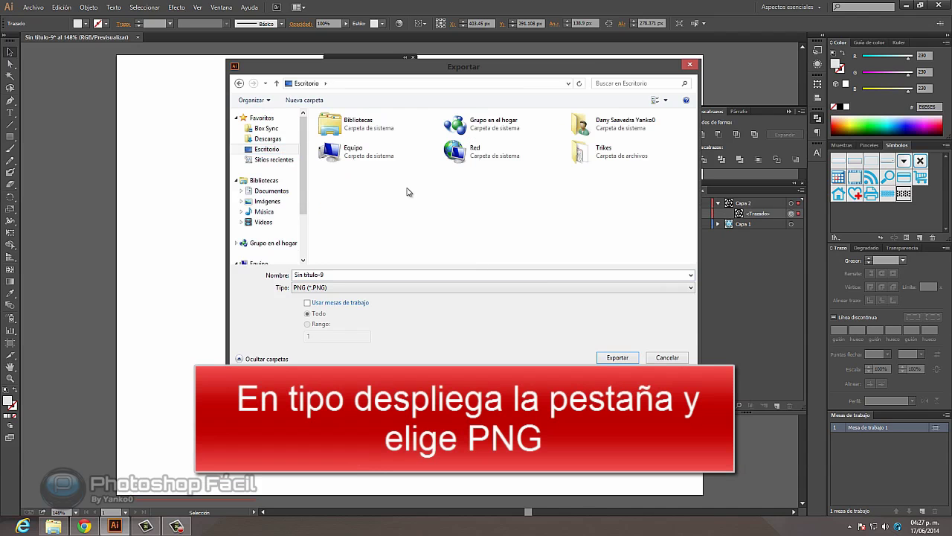
pyautogui.rightClick(408, 191)
pyautogui.moveTo(476, 290)
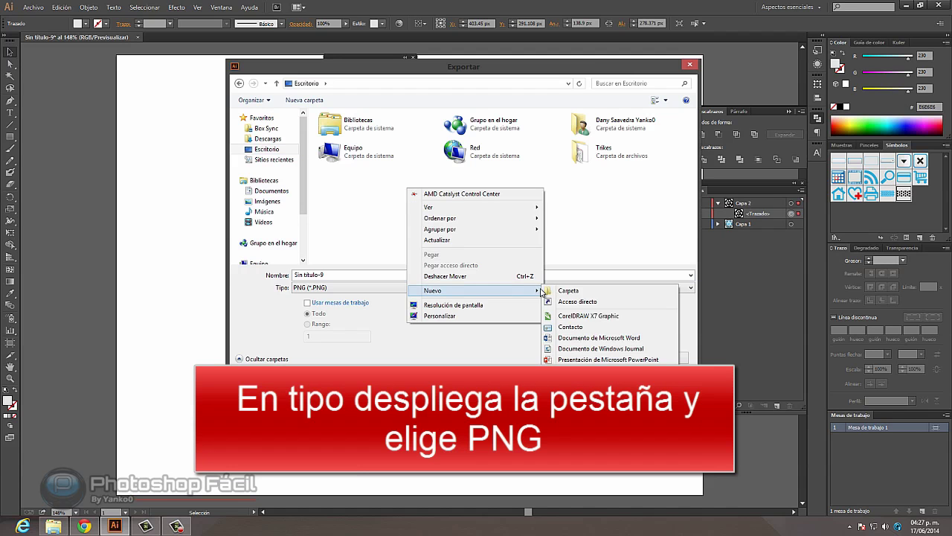
pyautogui.click(560, 290)
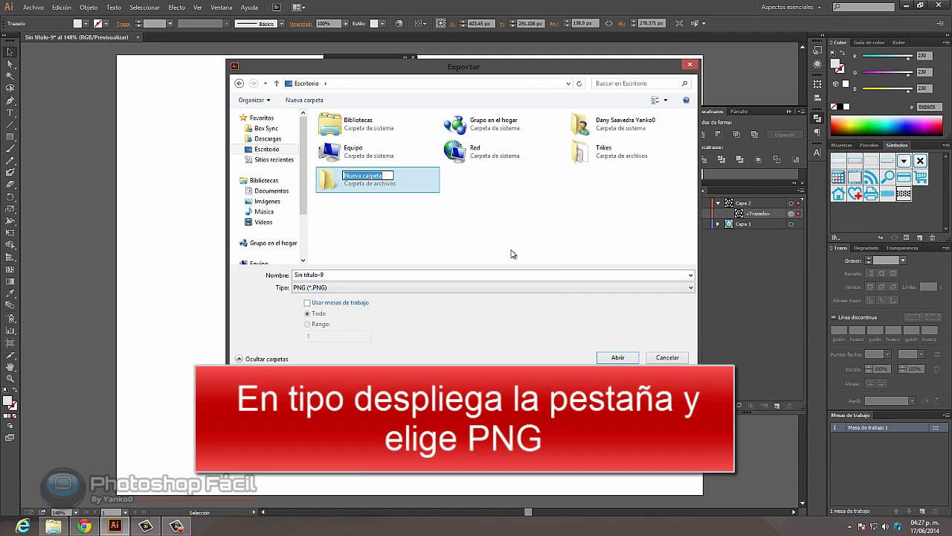
pyautogui.write('Balones')
pyautogui.click(434, 275)
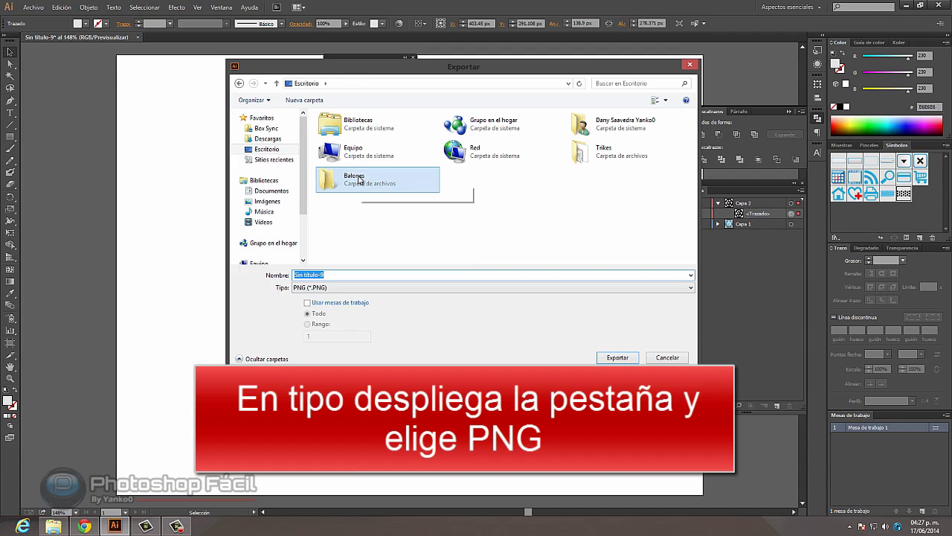
pyautogui.doubleClick(359, 179)
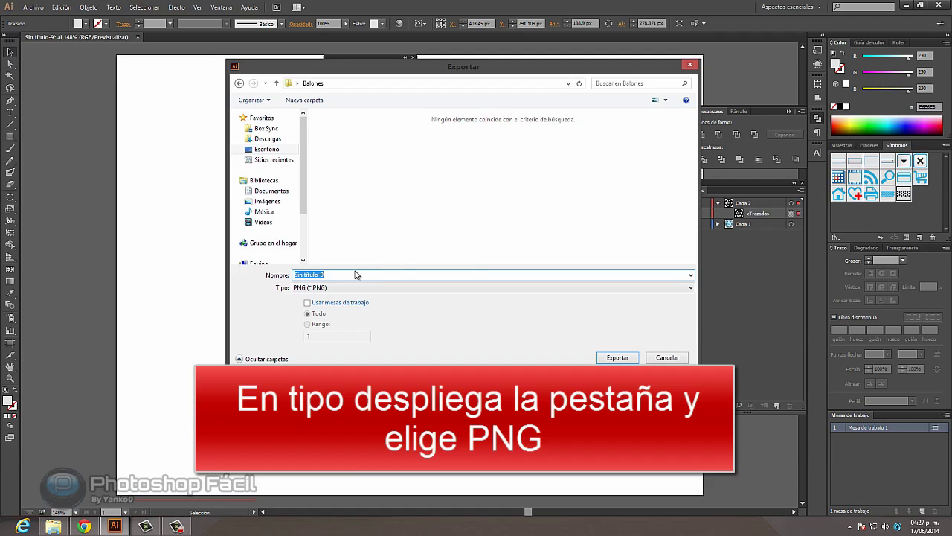
# Export as balon1.png at 300 ppi, art-optimised antialiasing, transparent background
pyautogui.write('balon1')
pyautogui.click(618, 357)
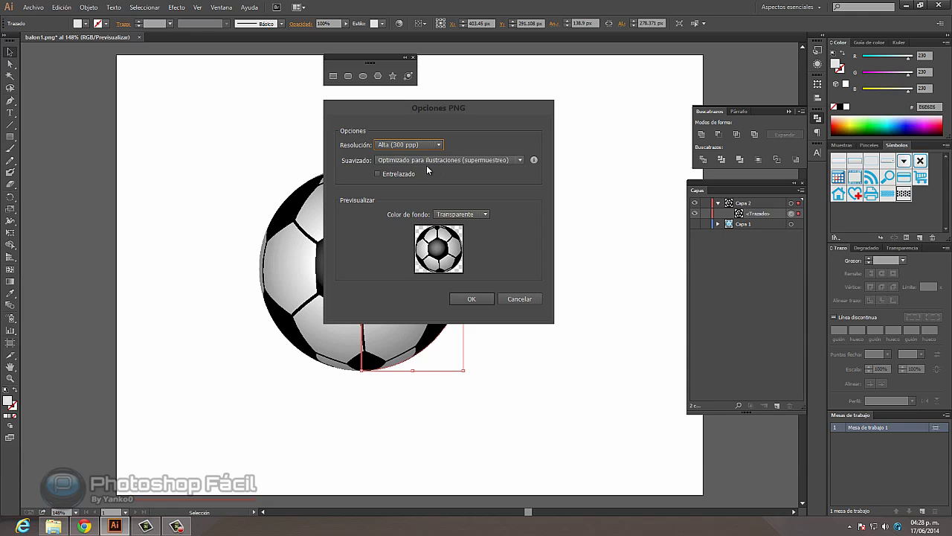
pyautogui.click(448, 159)
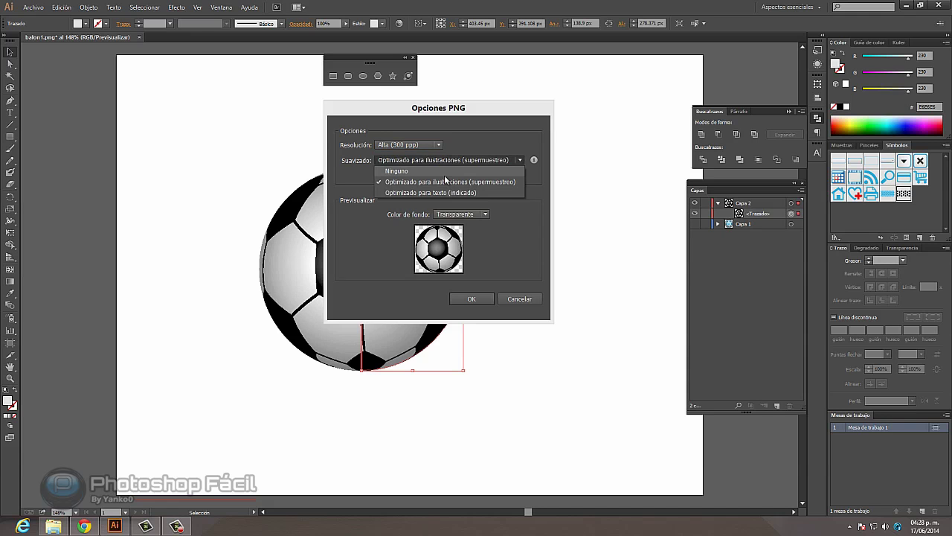
pyautogui.click(443, 180)
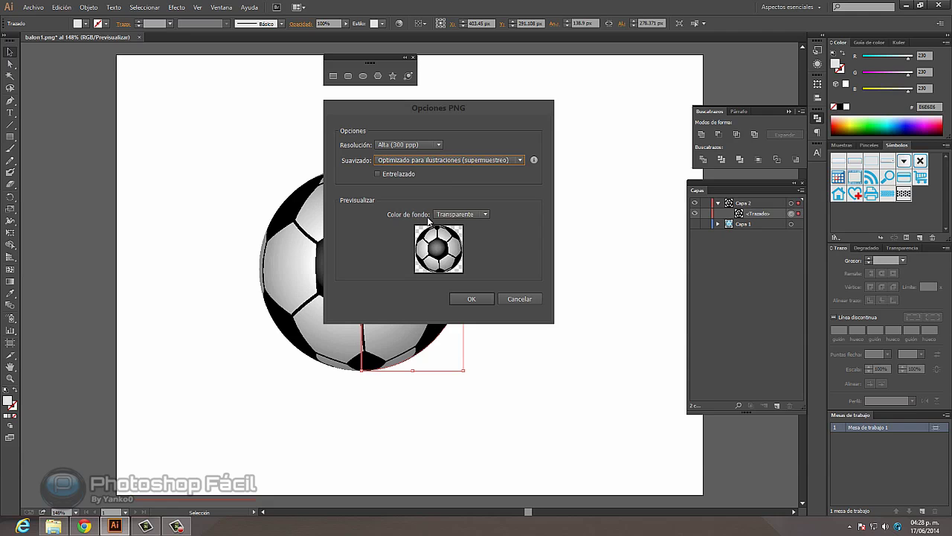
pyautogui.click(473, 298)
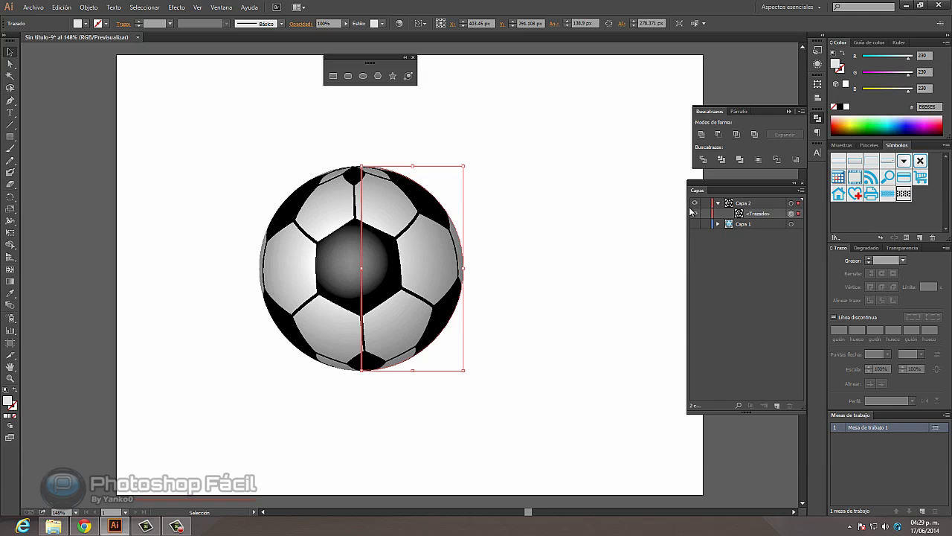
# Show only Capa 1 with the blue ball, in full preview mode
pyautogui.moveTo(695, 203); pyautogui.dragTo(695, 224)
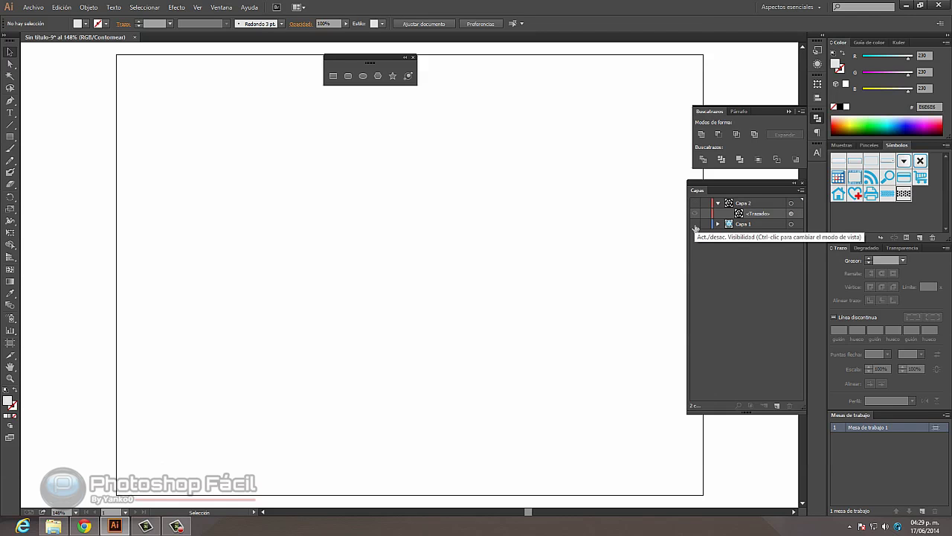
pyautogui.click(695, 224)
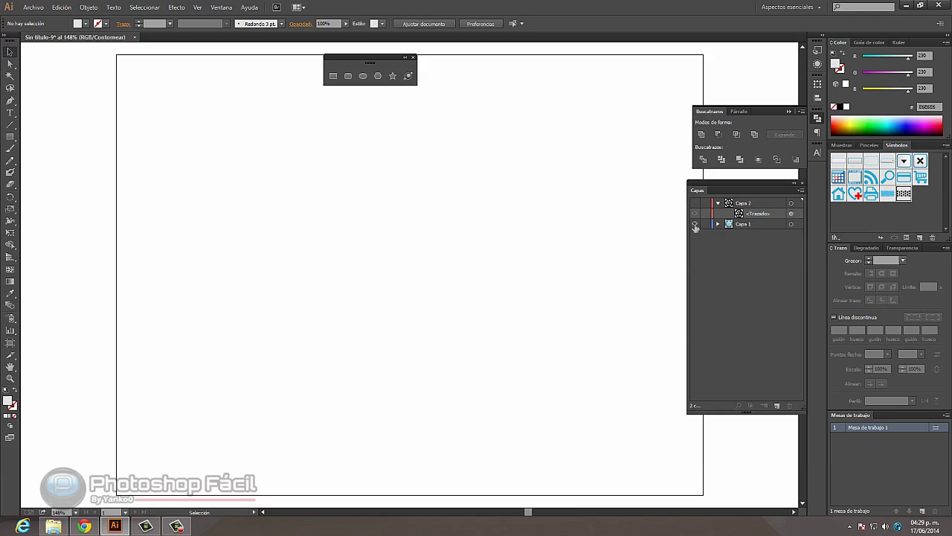
pyautogui.hotkey('ctrl', 'y')
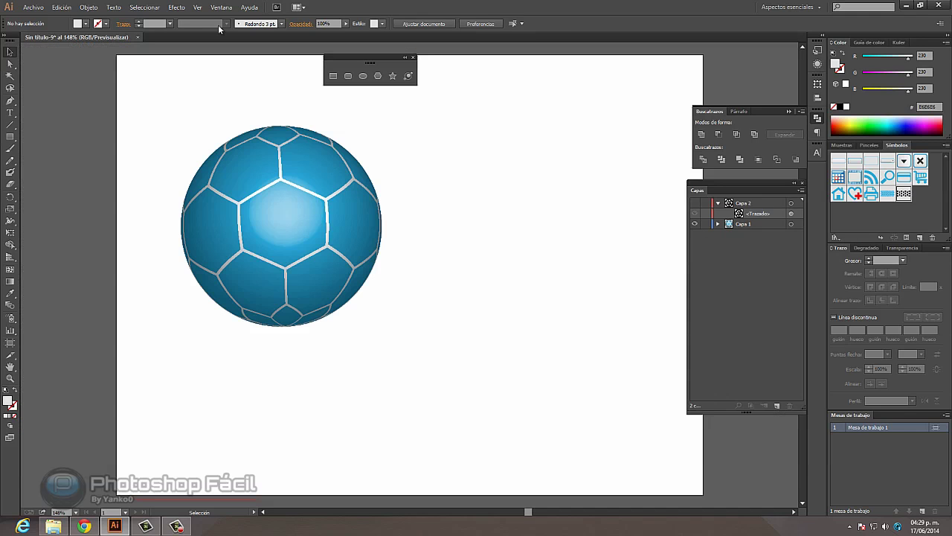
# Export the blue ball as 'balon 2', a 300 ppi transparent PNG
pyautogui.click(38, 9)
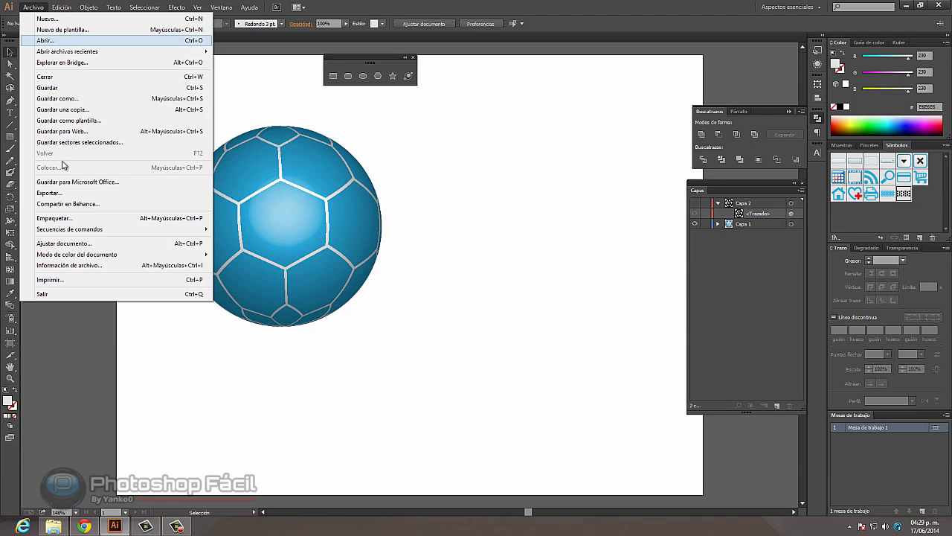
pyautogui.click(59, 192)
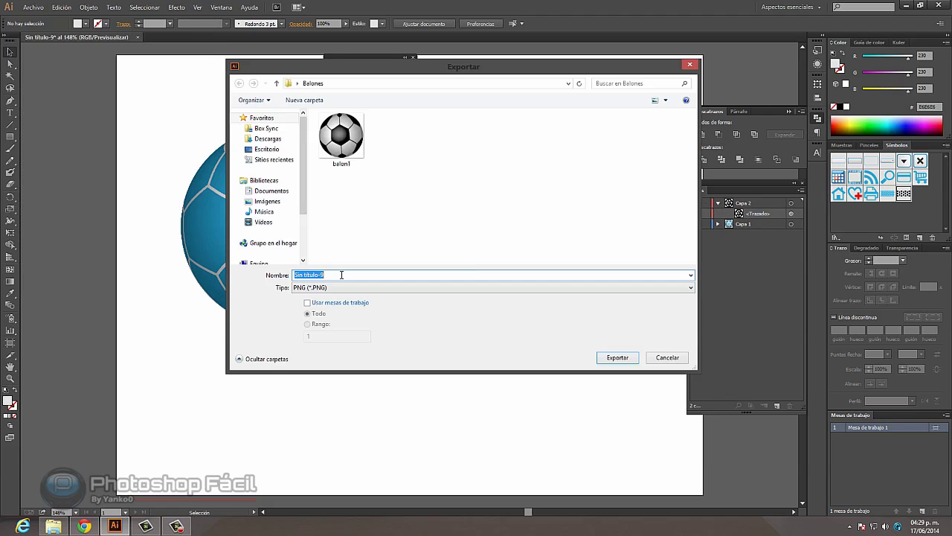
pyautogui.write('balon 2')
pyautogui.click(614, 359)
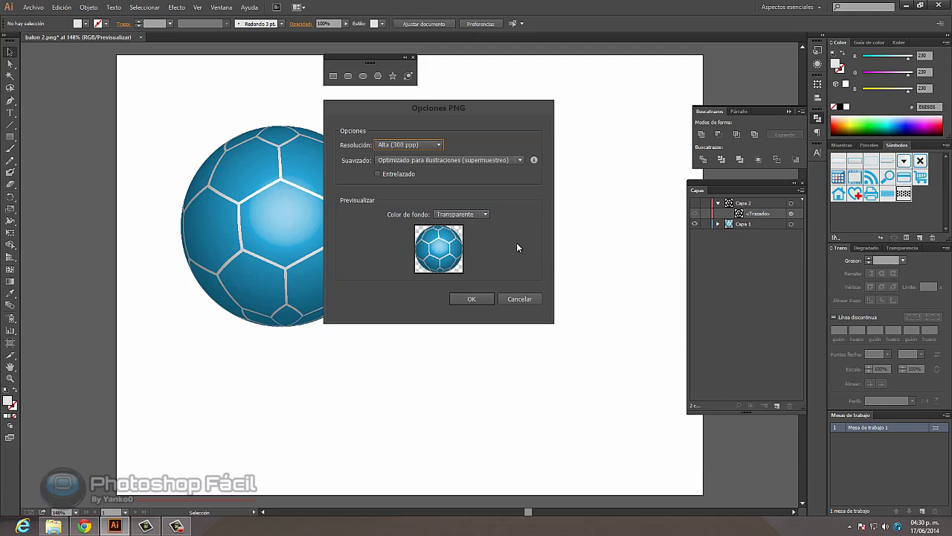
pyautogui.click(472, 299)
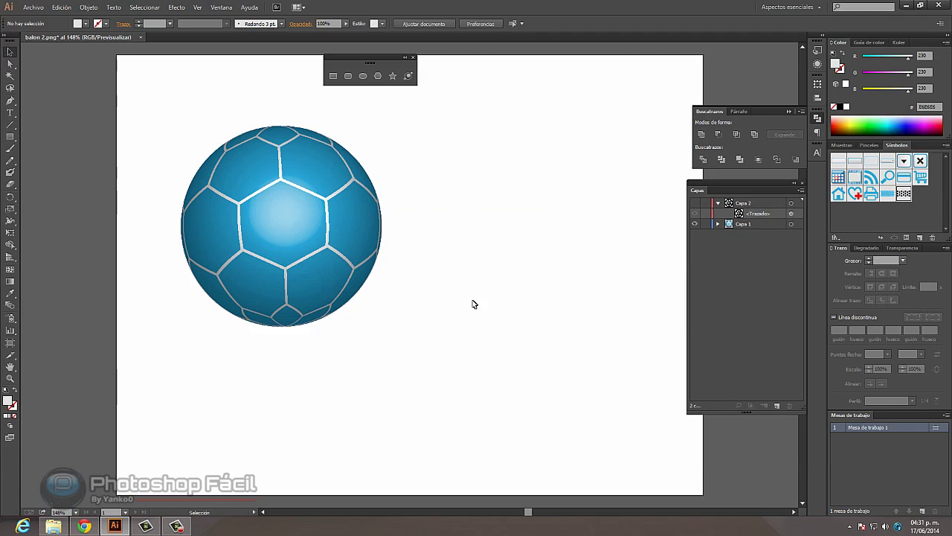
# Show both balls, save as 'balones editable.ai' in Balones, and minimise Illustrator
pyautogui.click(695, 203)
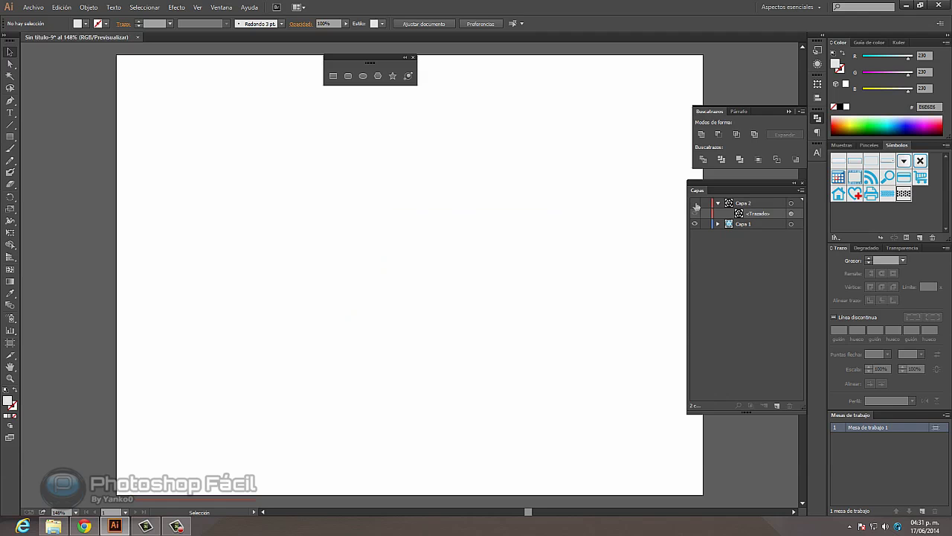
pyautogui.click(695, 203)
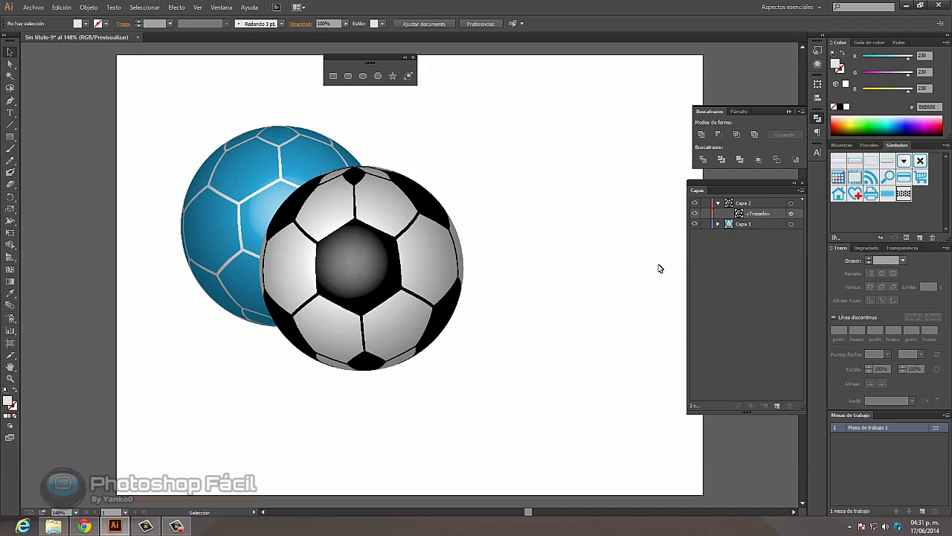
pyautogui.click(32, 10)
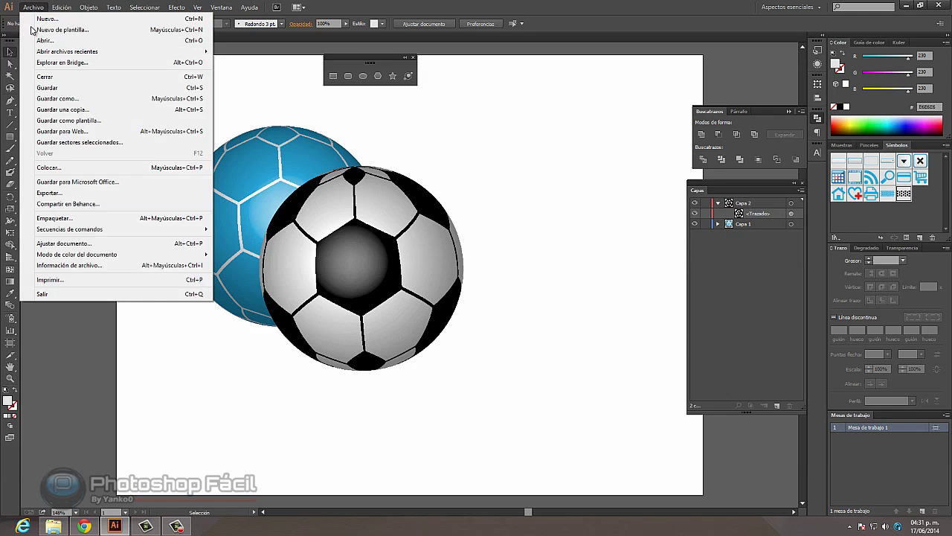
pyautogui.click(54, 98)
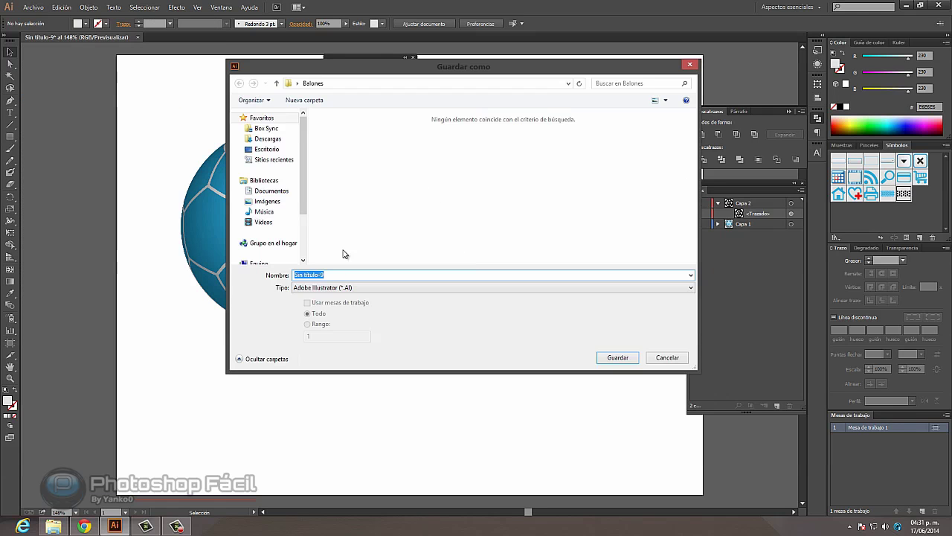
pyautogui.write('b')
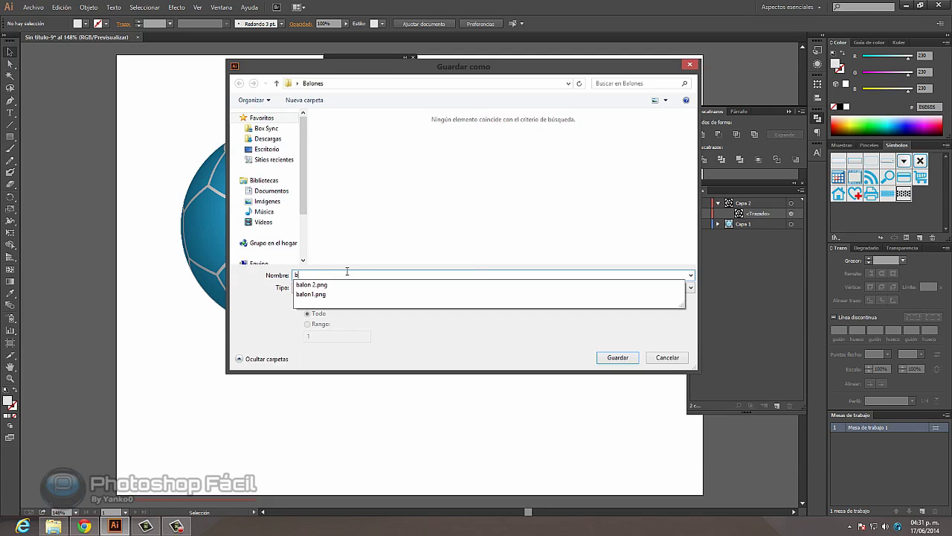
pyautogui.write('alones ed')
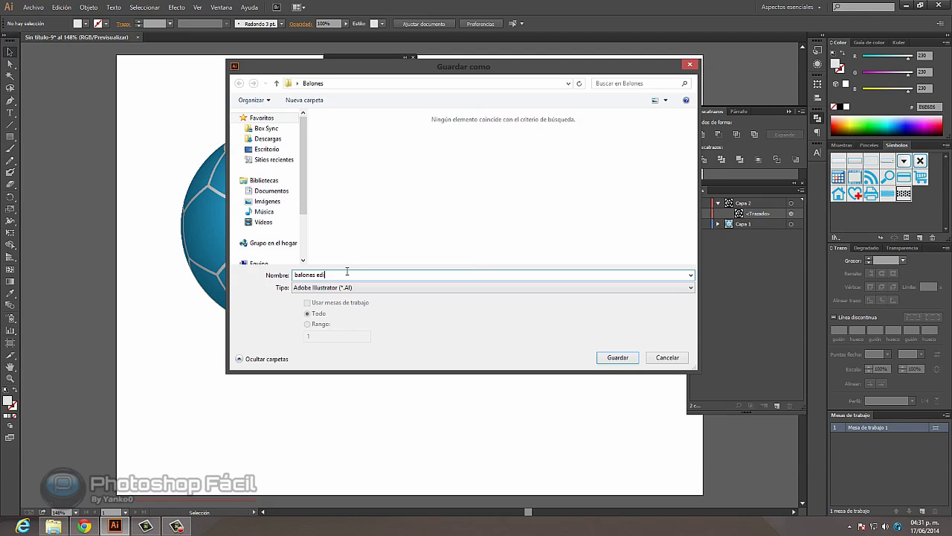
pyautogui.write('itable')
pyautogui.click(617, 357)
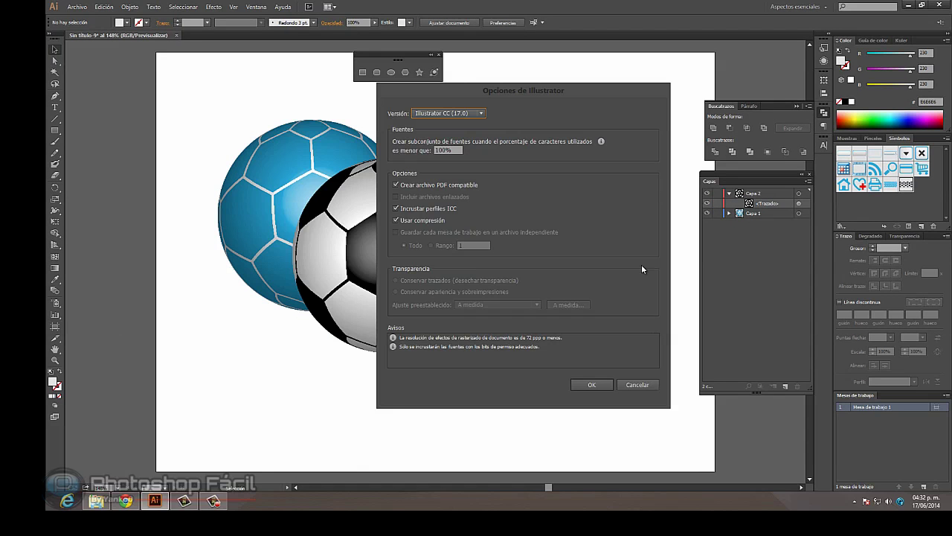
pyautogui.click(583, 387)
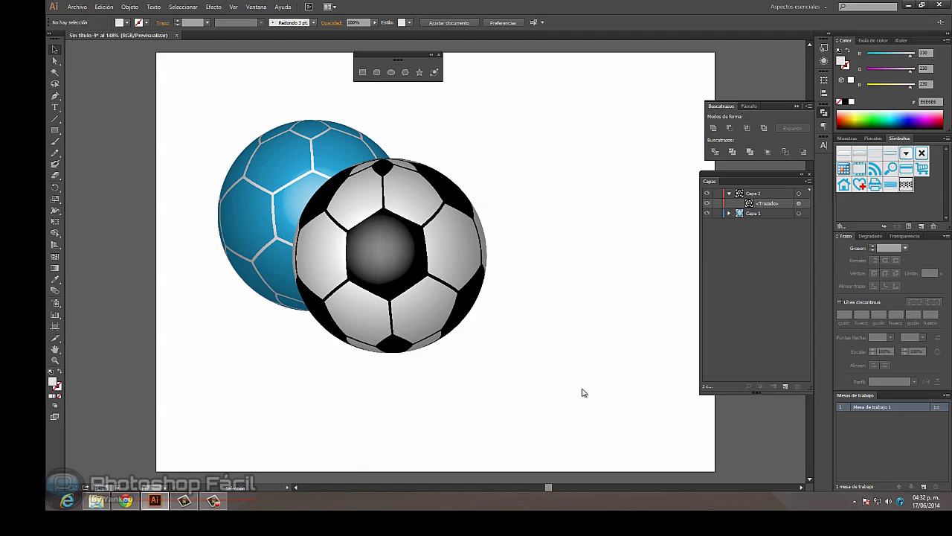
pyautogui.click(909, 5)
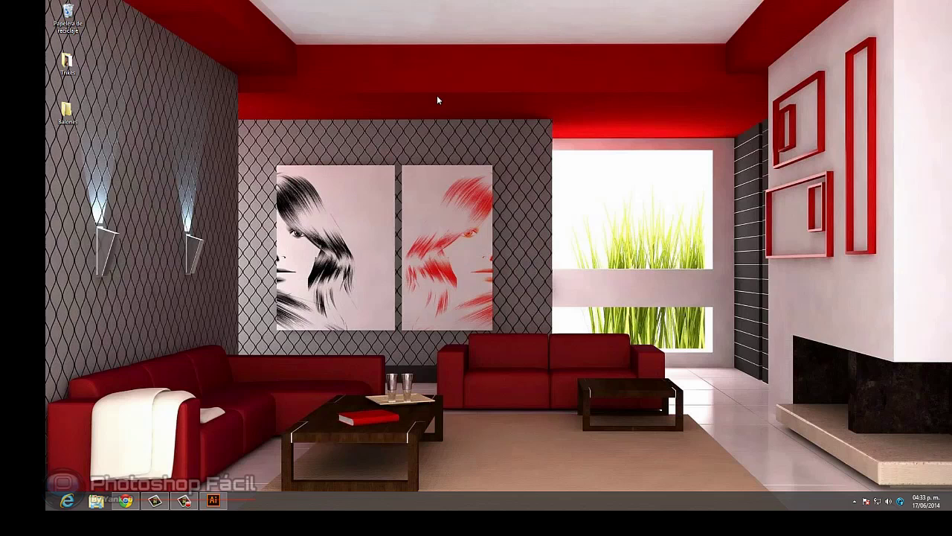
# Open the desktop Balones folder and view balon 2 in Windows Photo Viewer
pyautogui.doubleClick(60, 103)
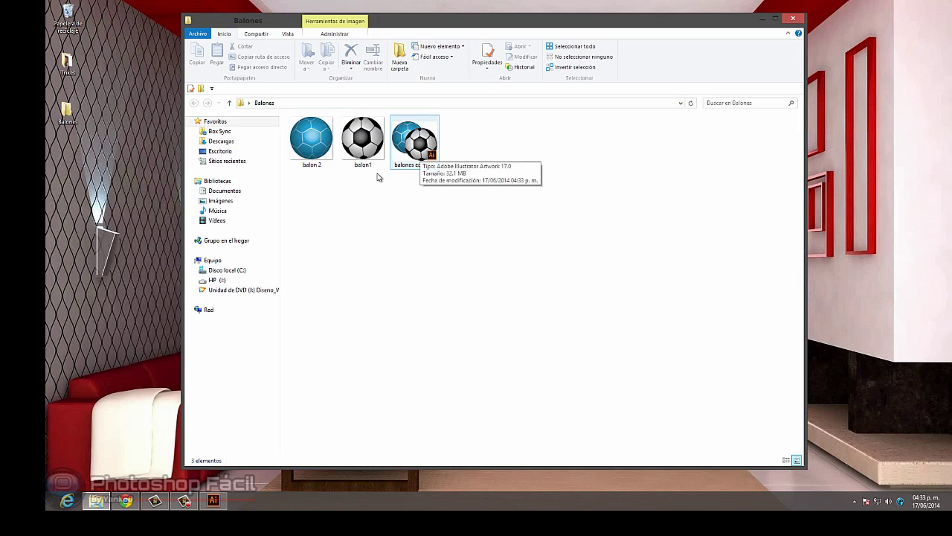
pyautogui.click(308, 151)
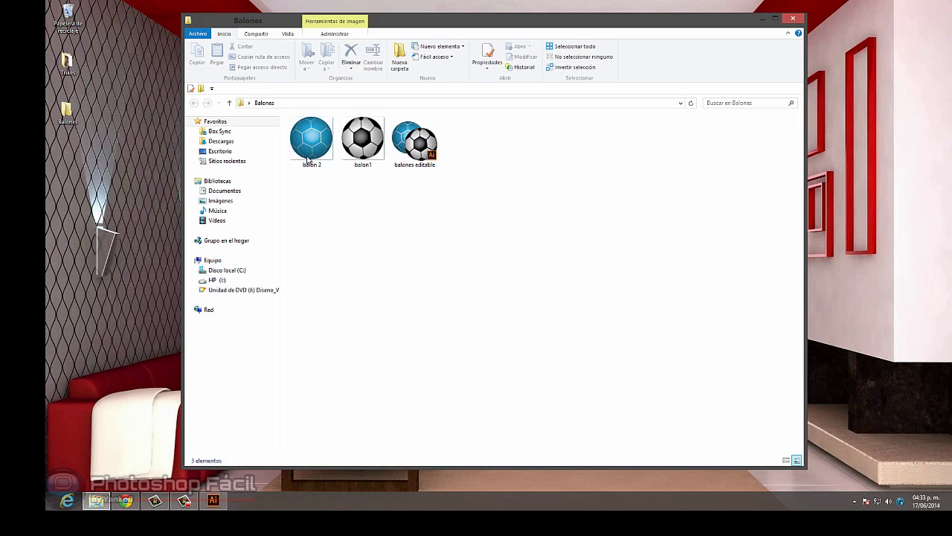
pyautogui.doubleClick(308, 150)
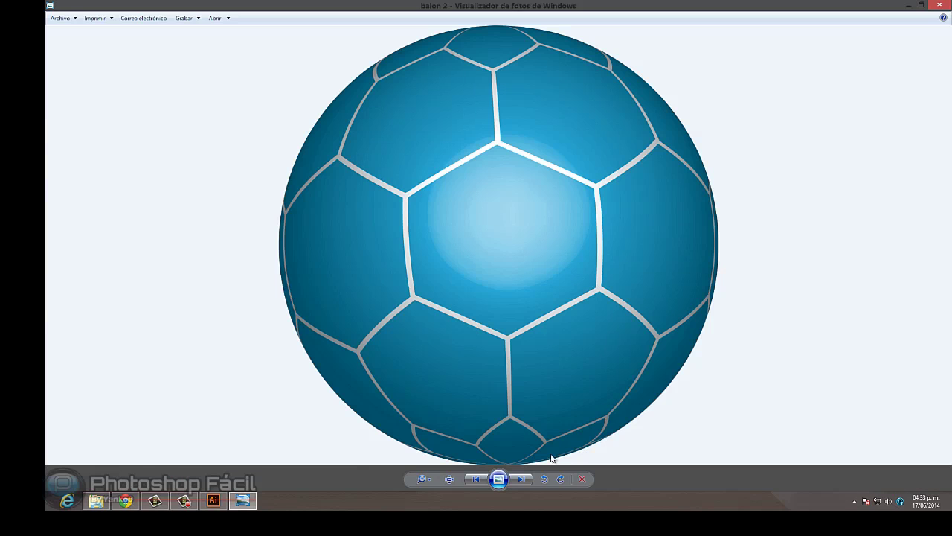
pyautogui.click(523, 479)
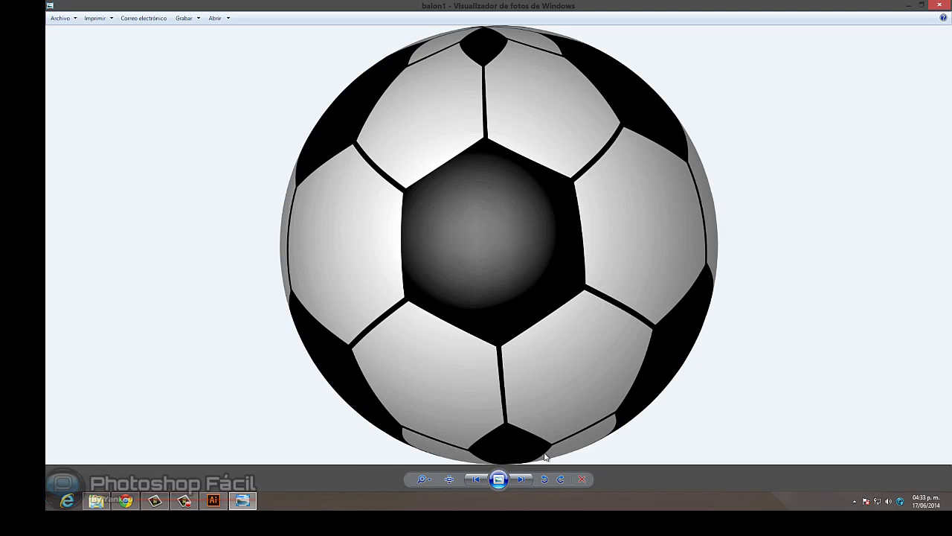
pyautogui.click(477, 480)
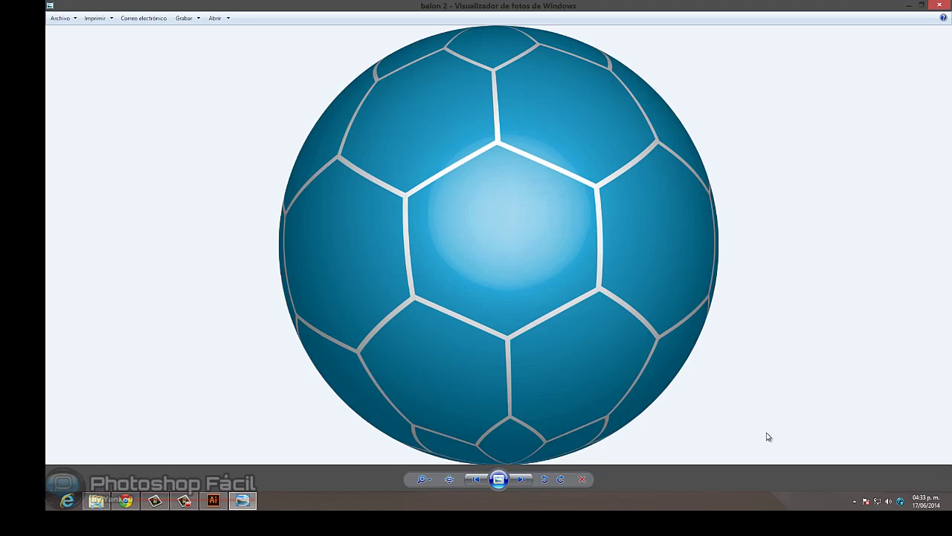